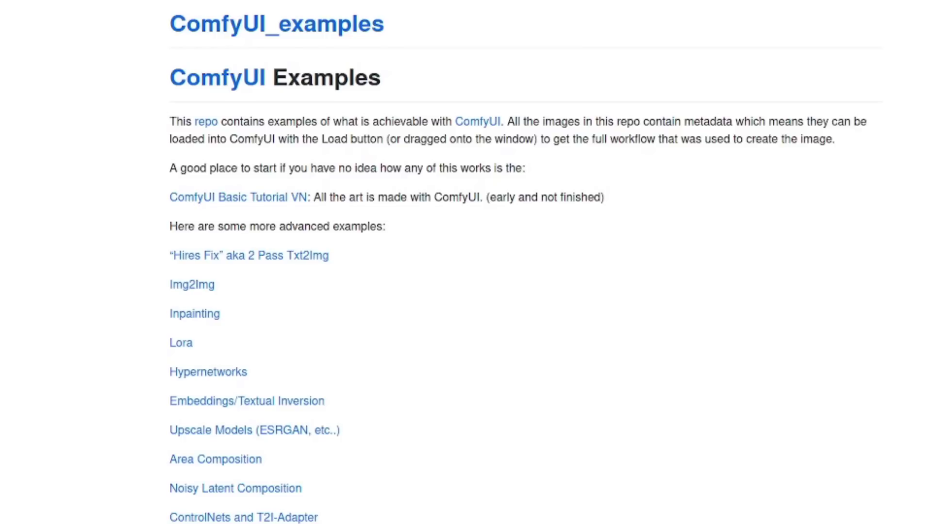
Scroll the ComfyUI README down to the Installing section's Windows direct-download instructions
scroll(518, 262, "down", 5)
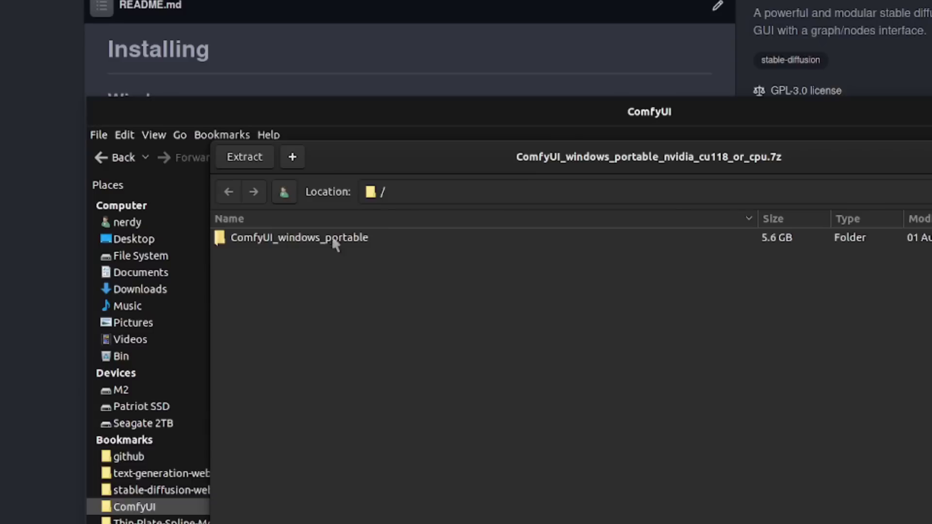
double_click(292, 237)
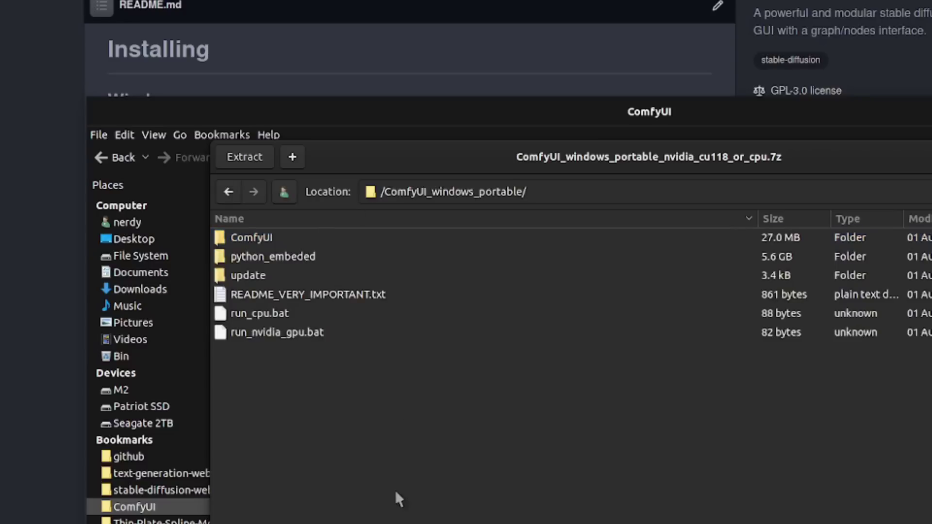
left_click(252, 335)
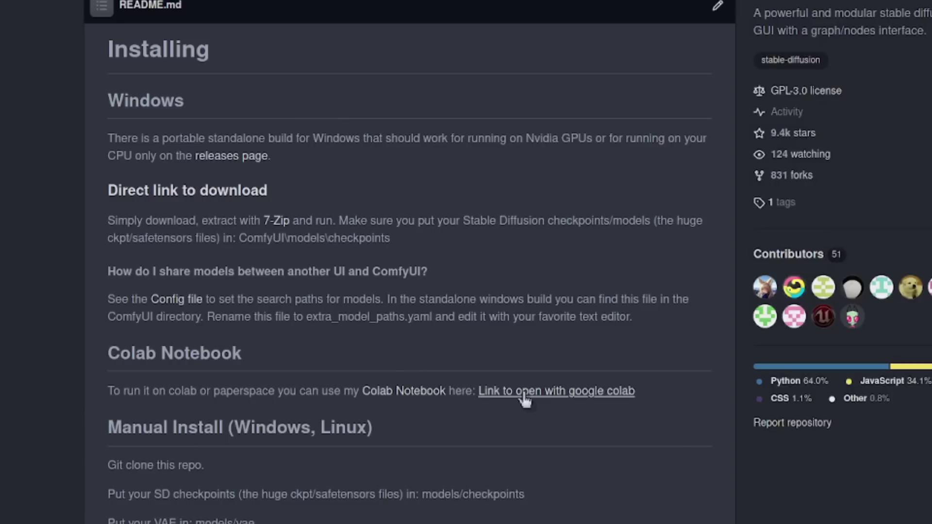
Read through the README's Manual Install, AMD, NVIDIA and Dependencies install sections
scroll(515, 407, "down", 5)
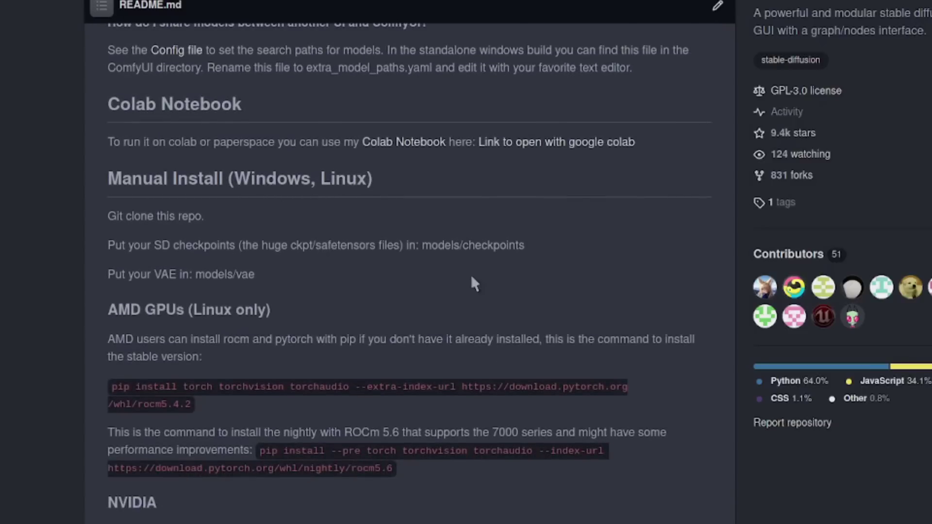
scroll(394, 291, "down", 3)
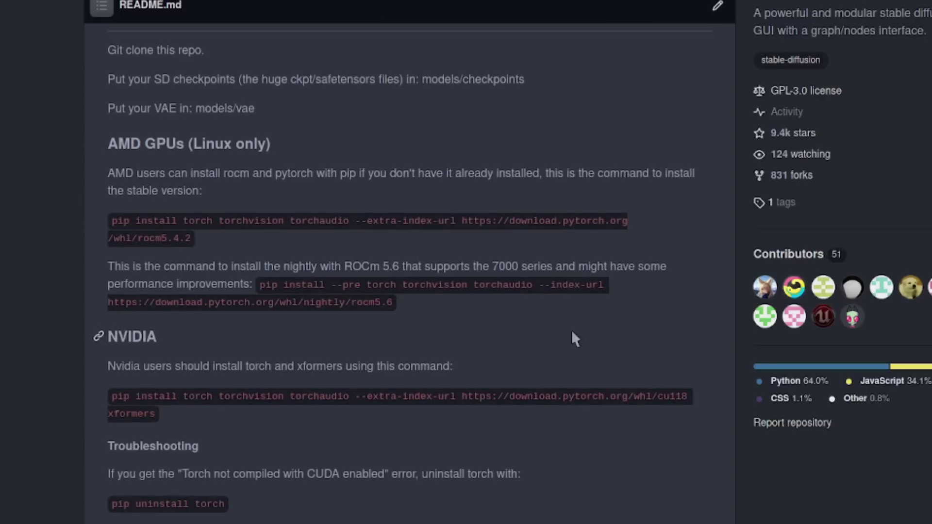
scroll(581, 354, "down", 8)
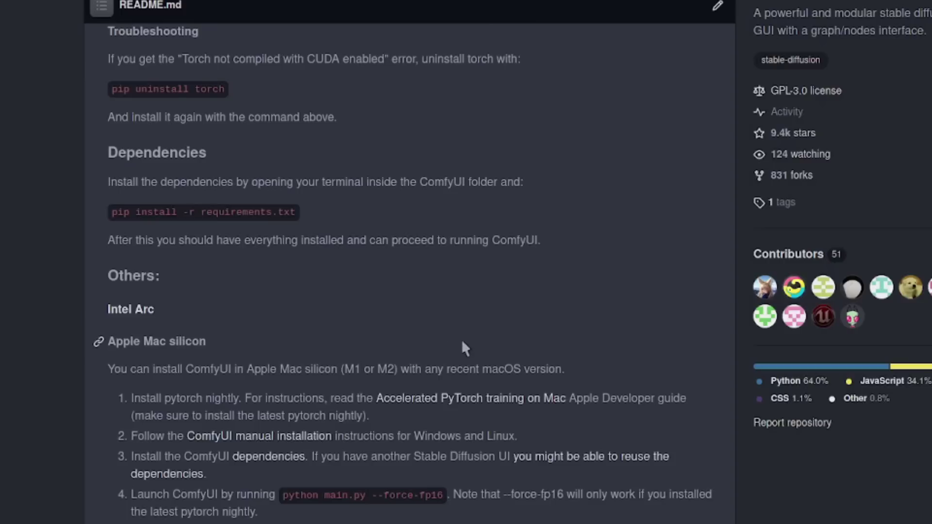
scroll(461, 341, "down", 5)
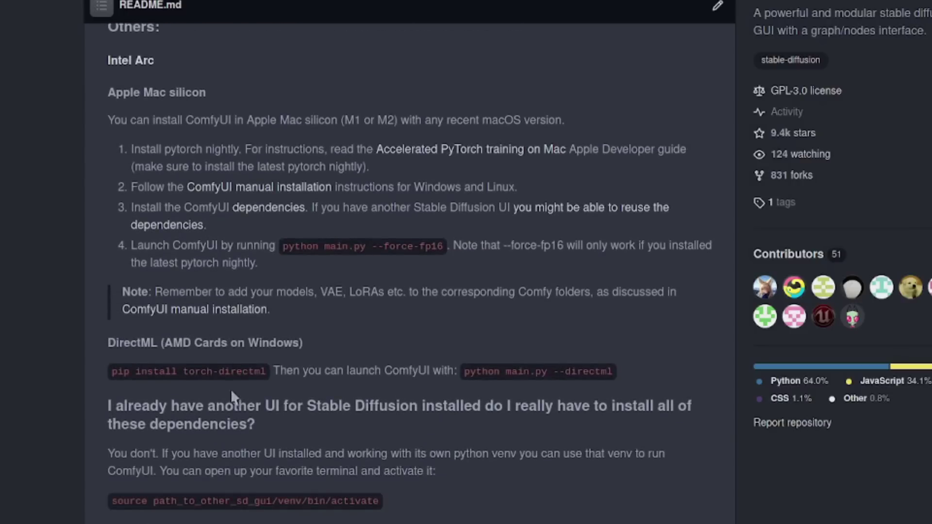
scroll(428, 461, "up", 12)
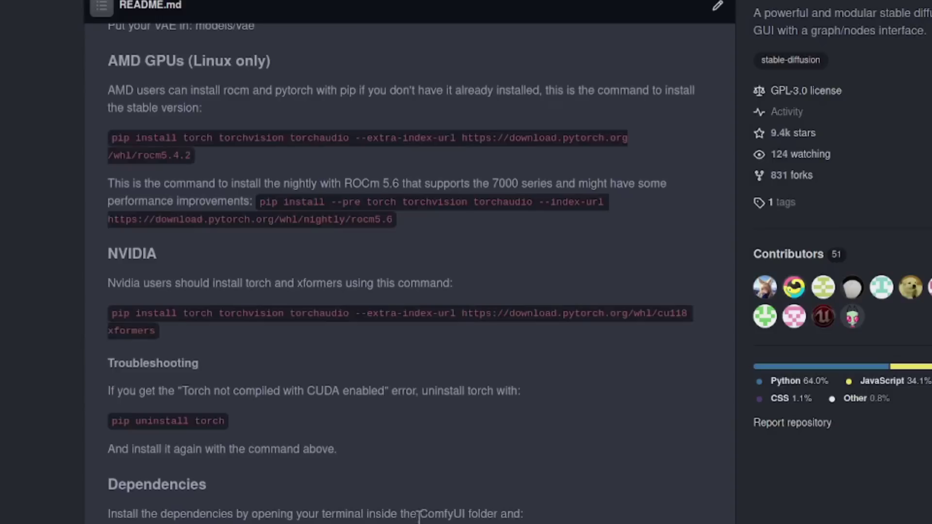
scroll(421, 514, "up", 5)
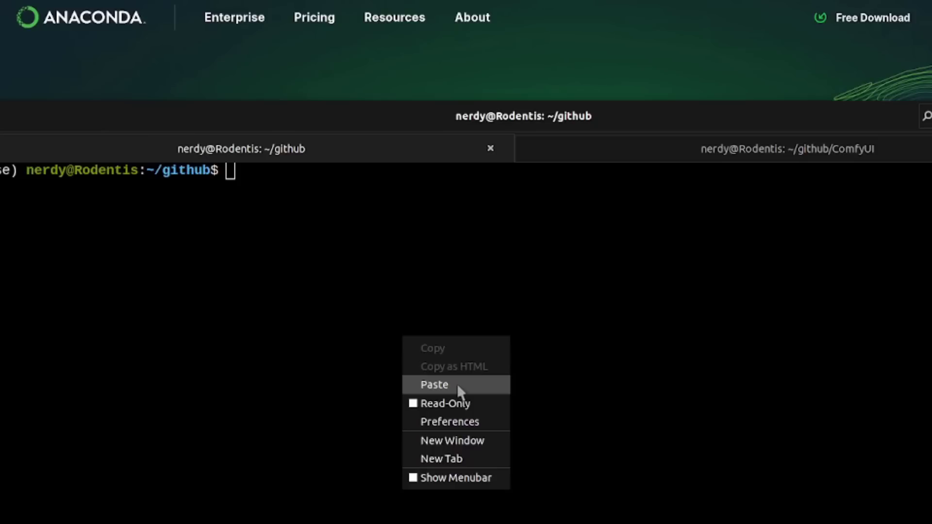
Create the comfyui conda environment, answering n to keep the existing one, and activate it
left_click(457, 385)
key("Return")
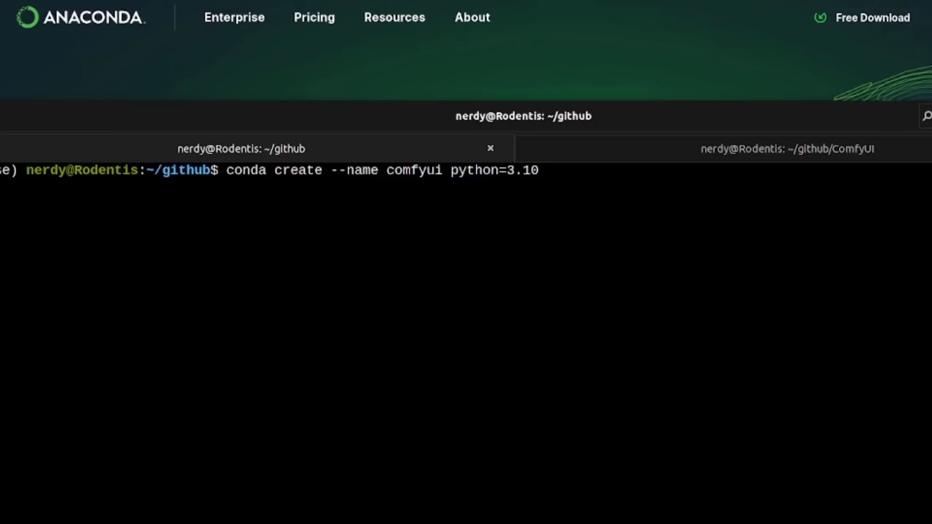
type("n")
key("Return")
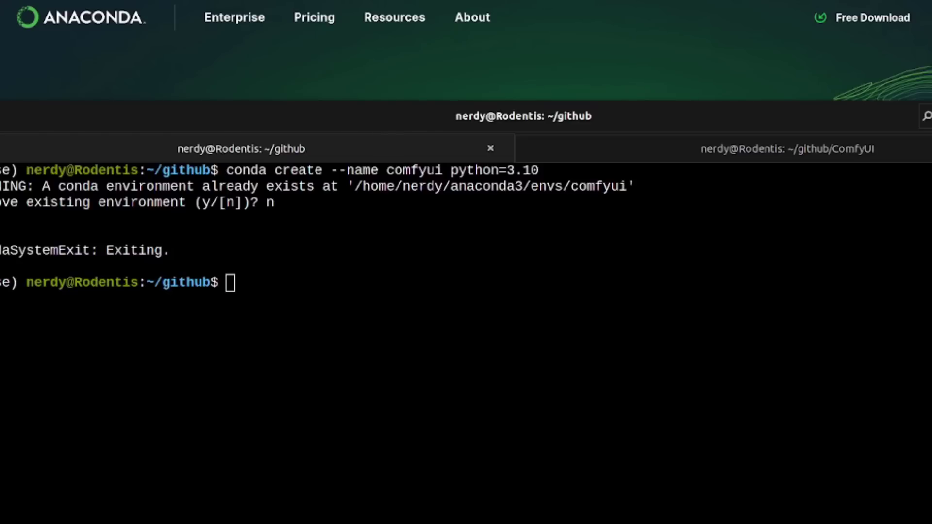
right_click(201, 318)
left_click(239, 366)
key("Return")
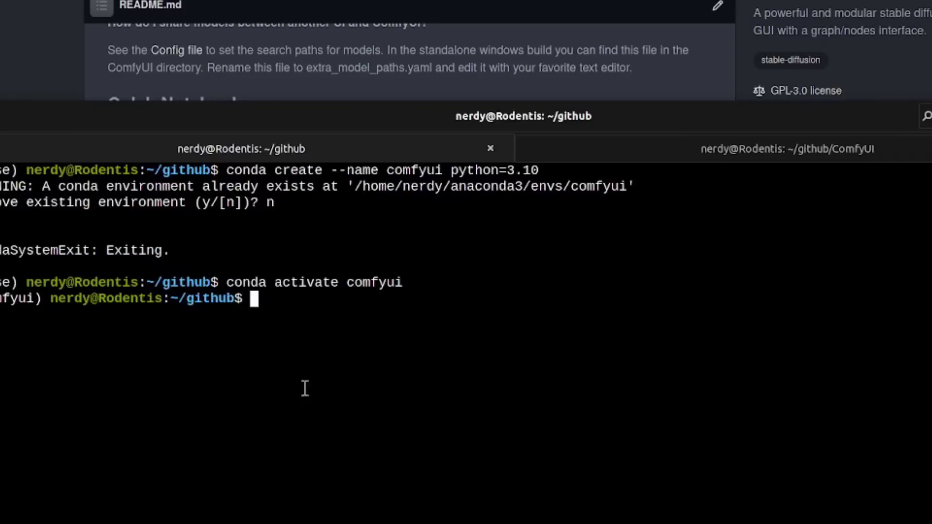
Git clone the ComfyUI repository into ~/github and move into the ComfyUI folder
right_click(306, 389)
left_click(386, 437)
key("Return")
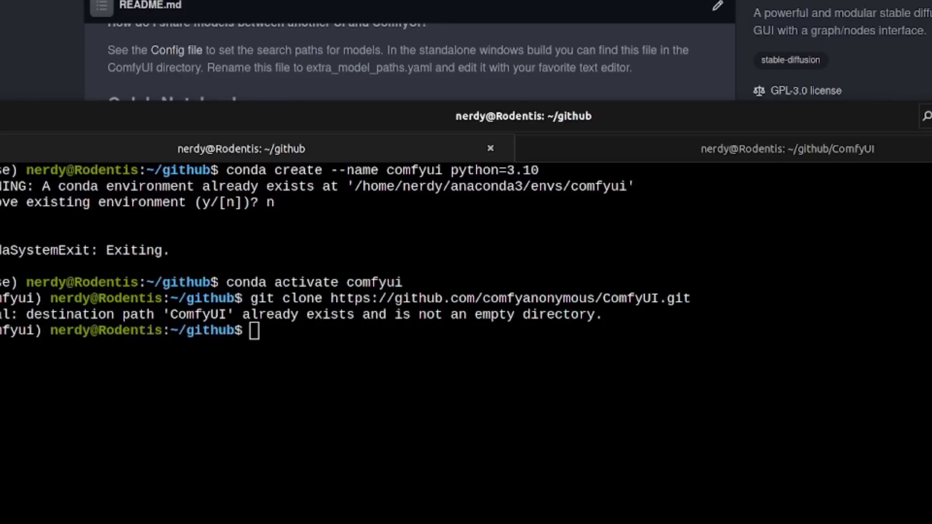
right_click(377, 481)
left_click(388, 520)
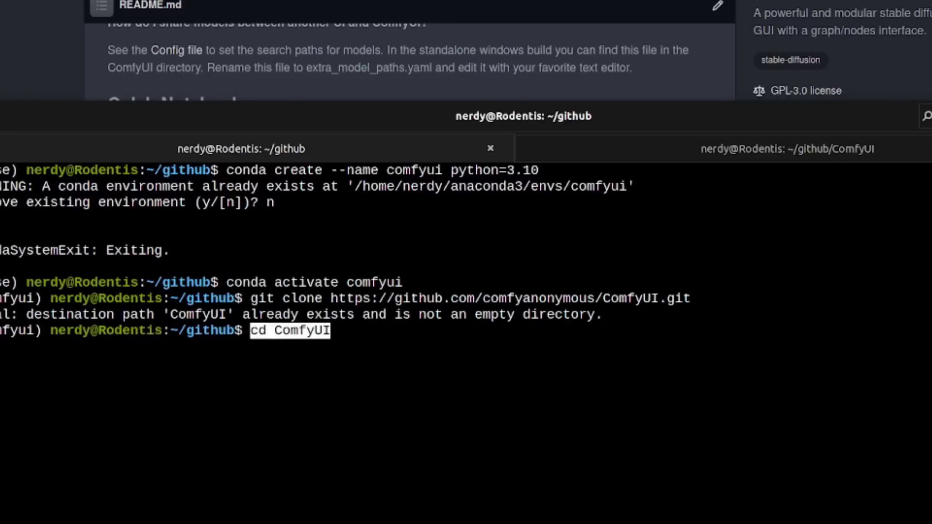
key("Return")
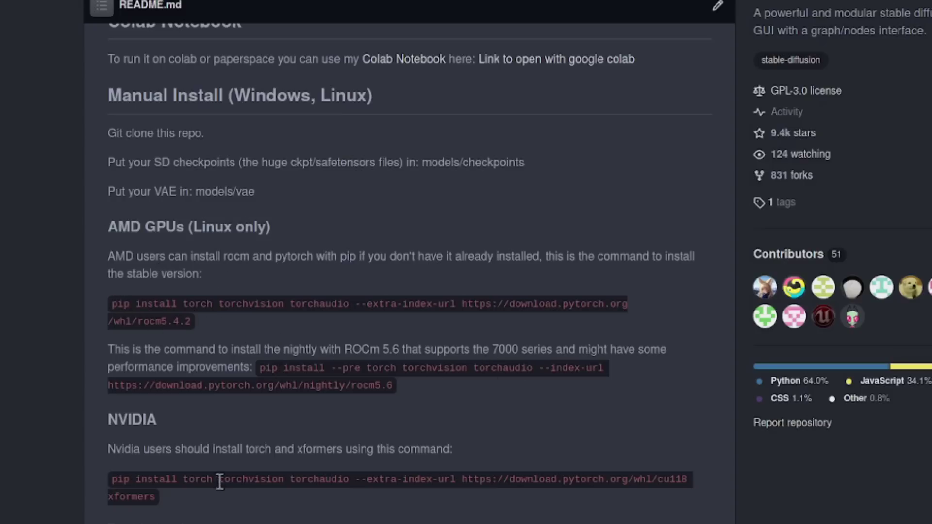
Install torch, torchvision, torchaudio and xformers with the README's NVIDIA pip command
left_click_drag(156, 496, 109, 479)
key("super+c")
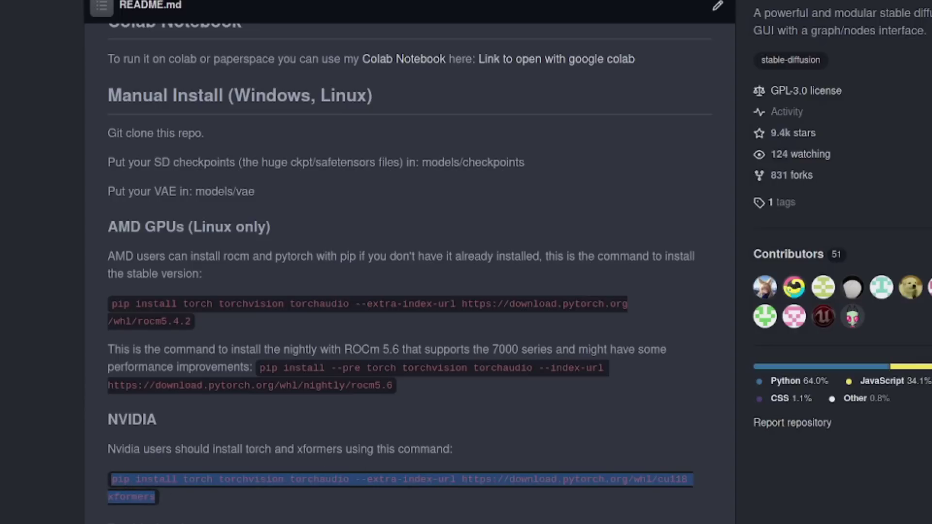
key("alt+Tab")
right_click(225, 348)
left_click(299, 401)
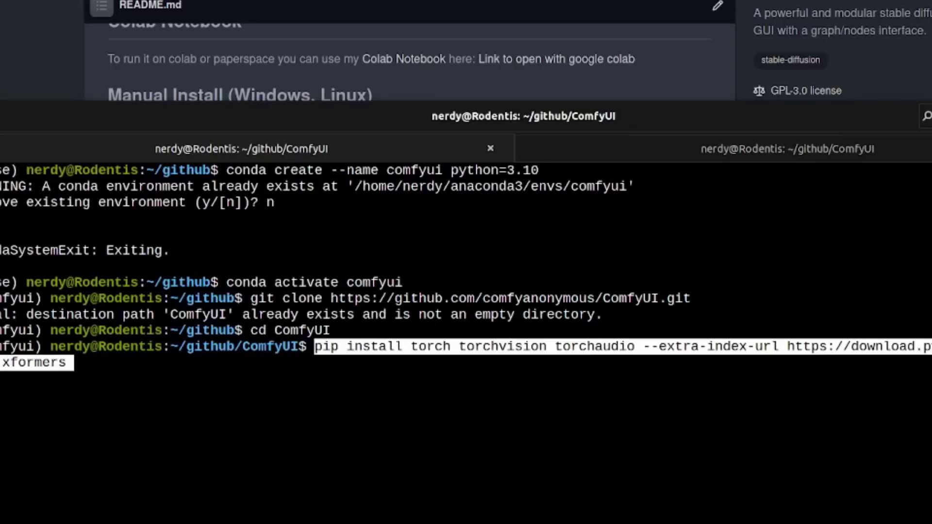
key("Return")
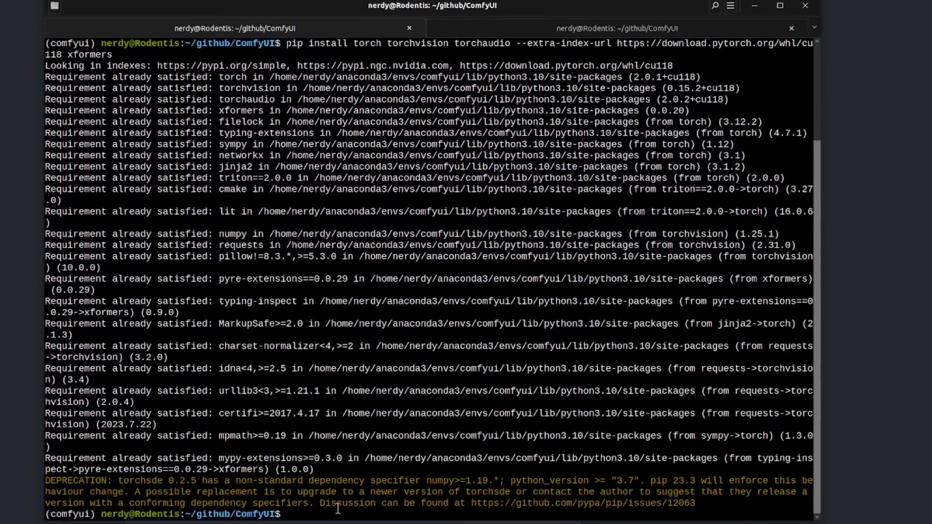
Install ComfyUI's dependencies by running pip install -r requirements.txt from the README
key("alt+Tab")
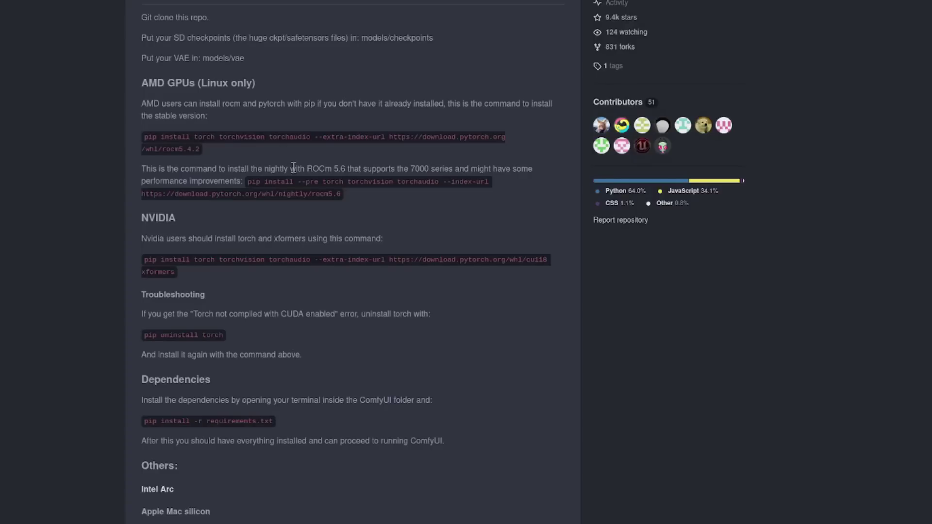
scroll(294, 167, "down", 5)
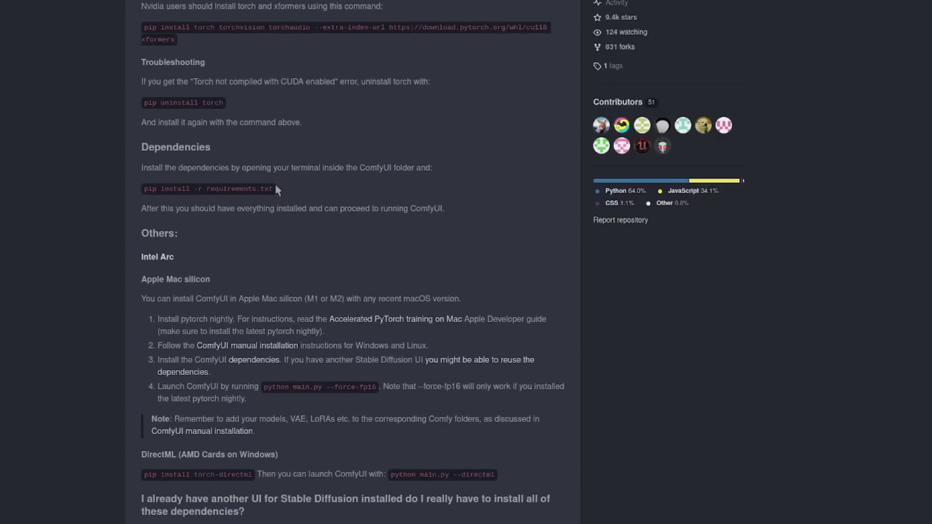
left_click_drag(275, 189, 151, 188)
right_click(152, 188)
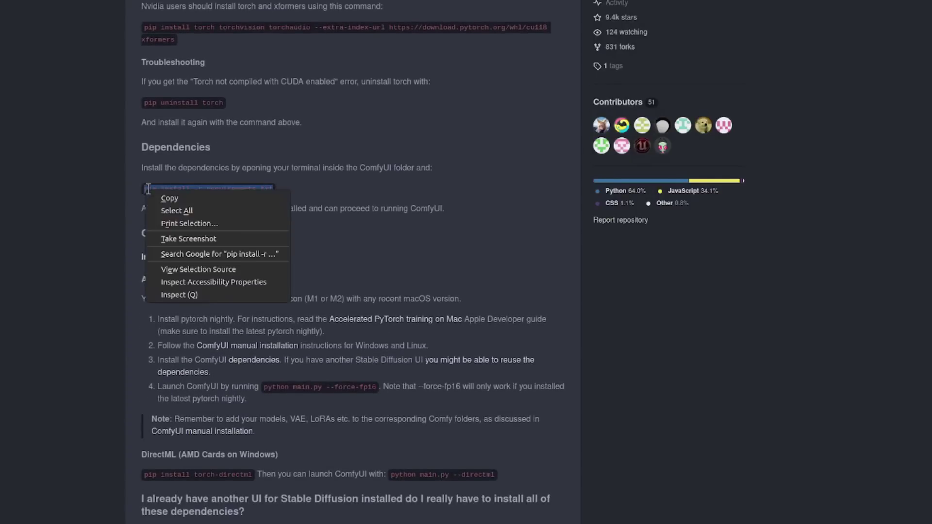
left_click(169, 198)
key("alt+Tab")
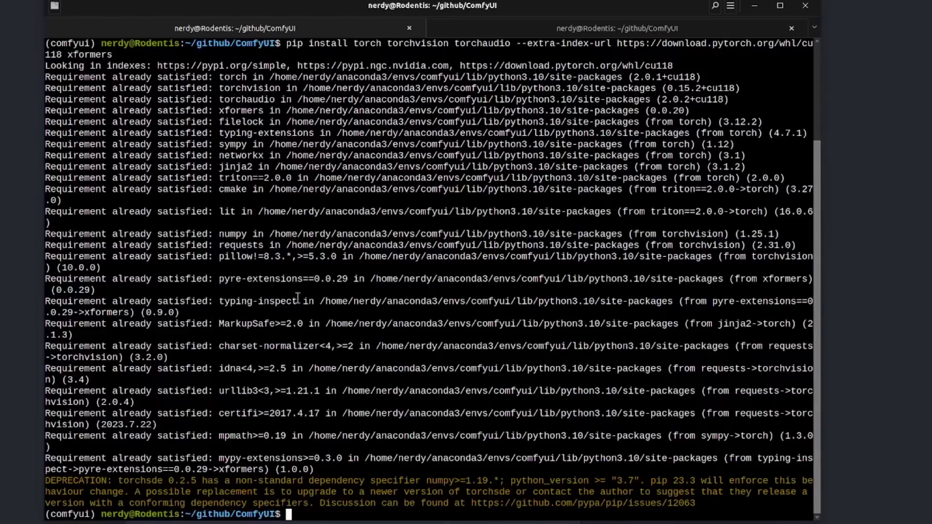
right_click(296, 294)
left_click(320, 333)
key("Return")
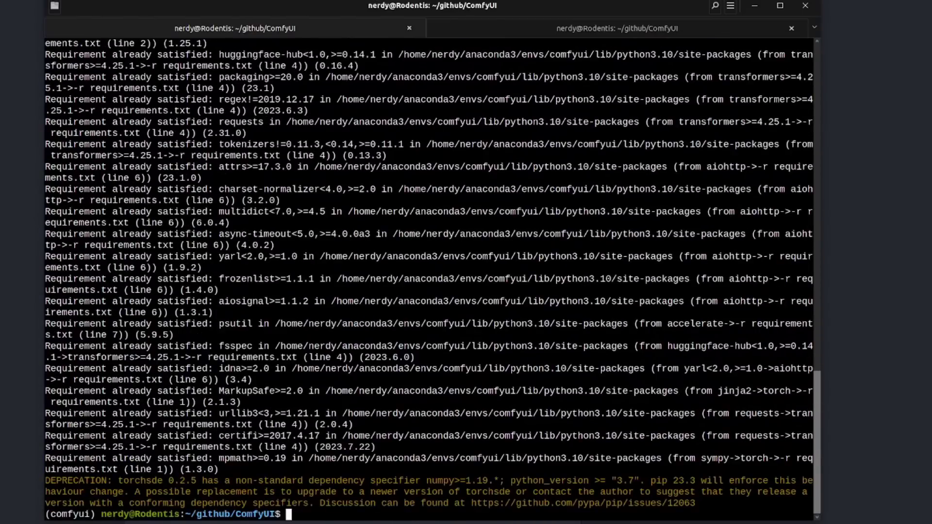
key("alt+Tab")
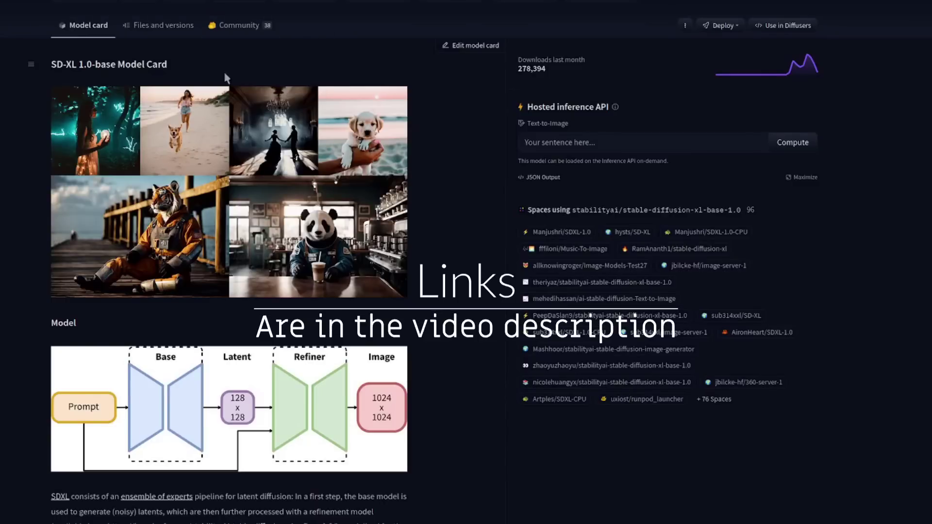
Check the Files and versions lists of the SD-XL 1.0 base and refiner repositories
left_click(159, 29)
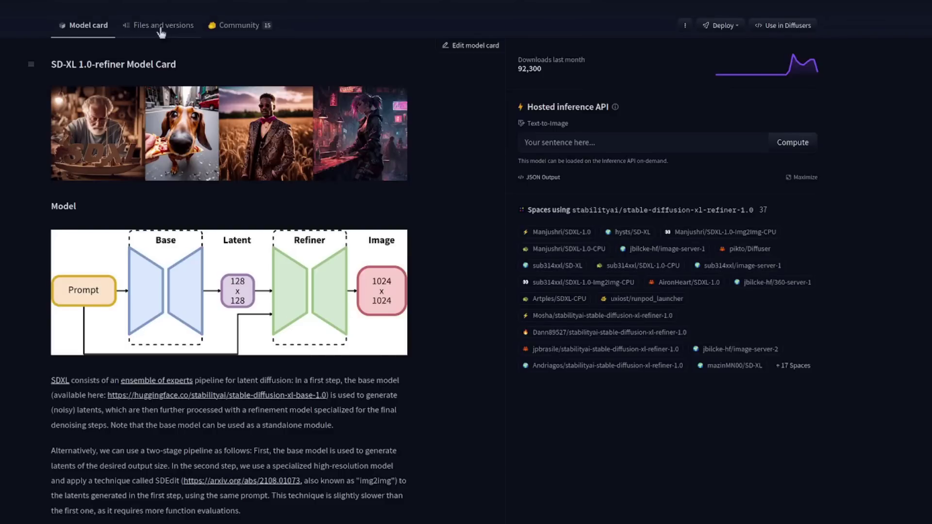
left_click(162, 32)
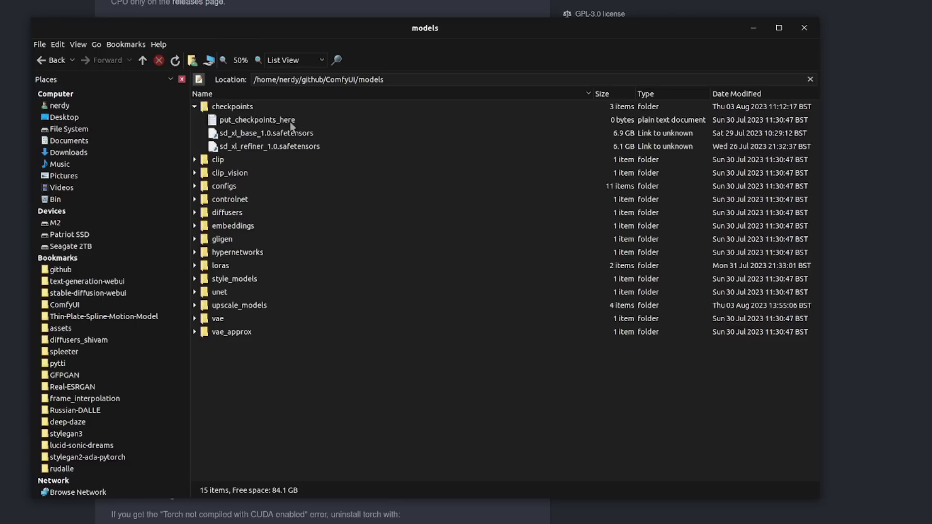
Open extra_model_paths.yaml.example from the ComfyUI folder in the Text Editor
key("alt+Up")
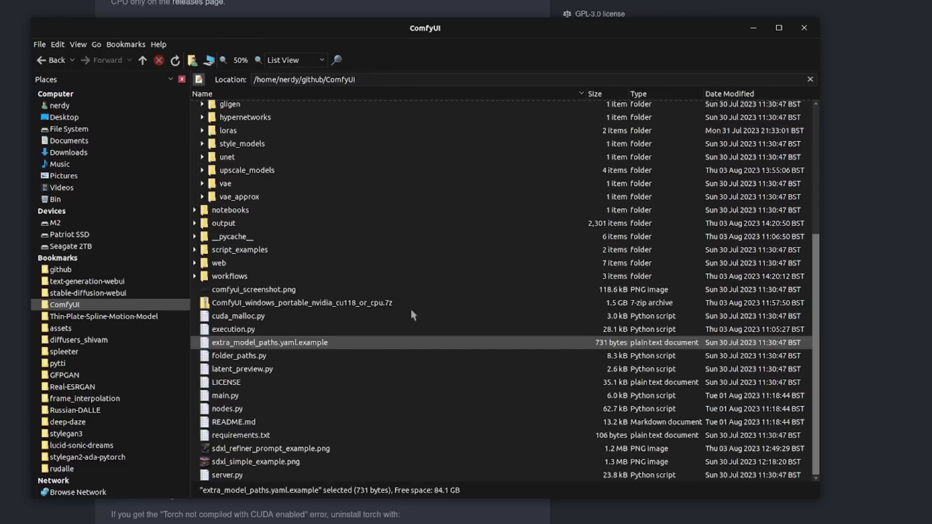
right_click(285, 346)
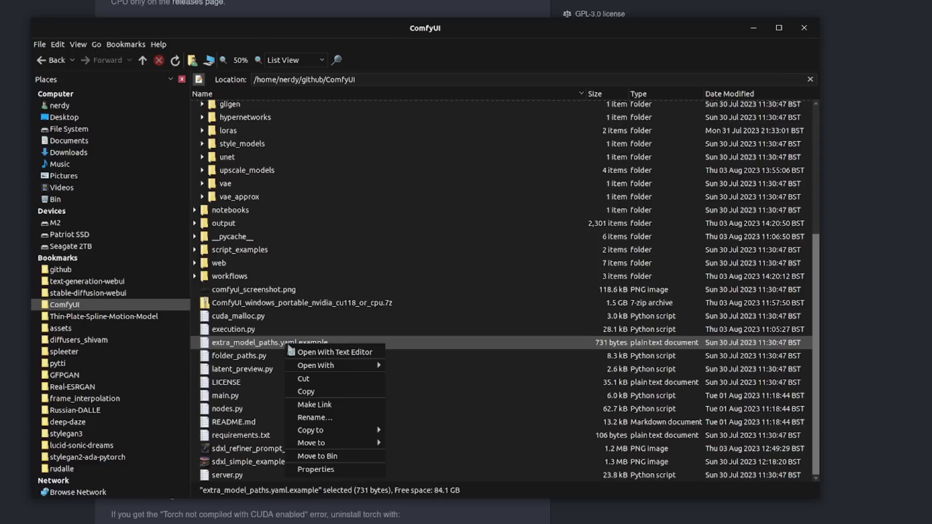
left_click(313, 355)
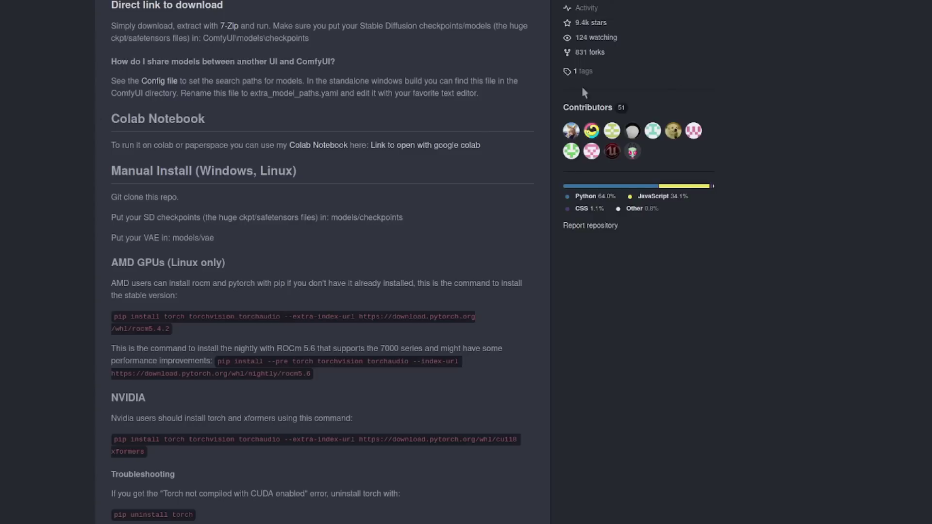
List ComfyUI's command-line options by running python main.py --help
scroll(598, 290, "down", 10)
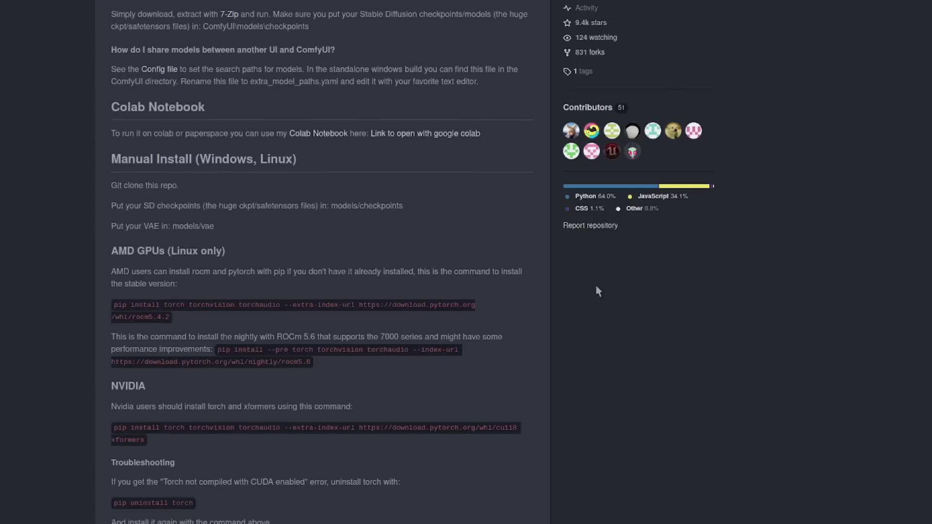
scroll(510, 300, "down", 10)
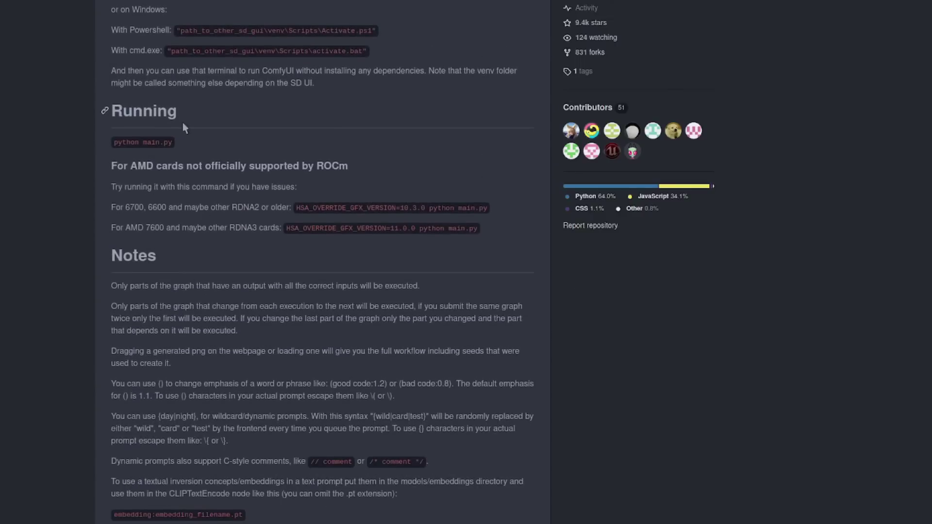
scroll(183, 125, "down", 1)
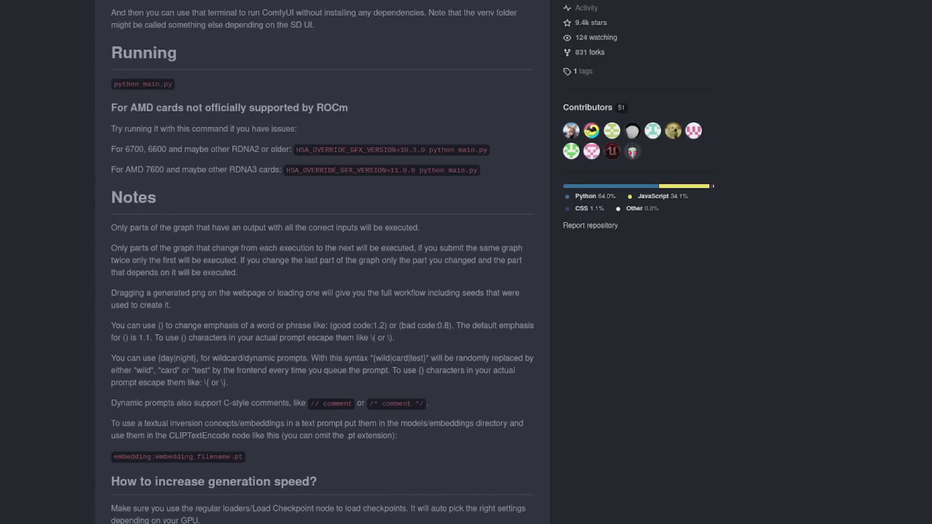
key("alt+Tab")
right_click(223, 147)
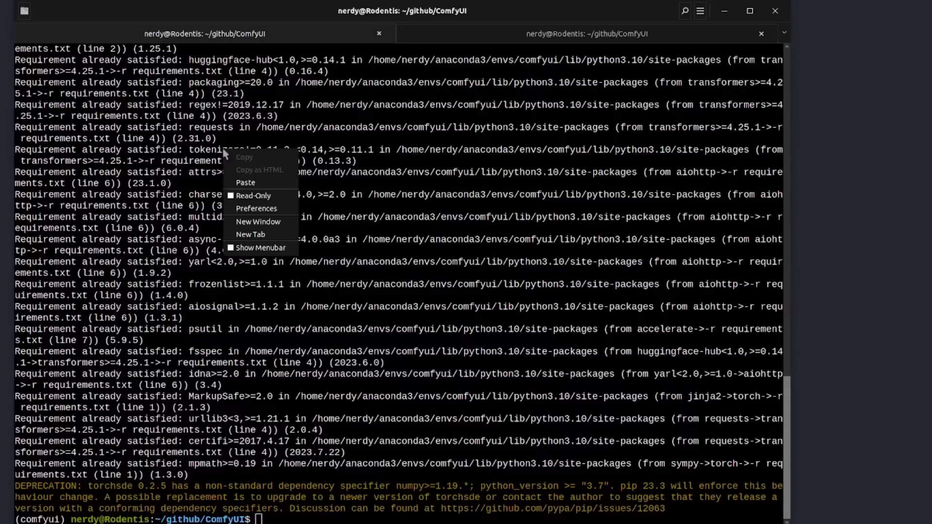
left_click(262, 182)
key("Return")
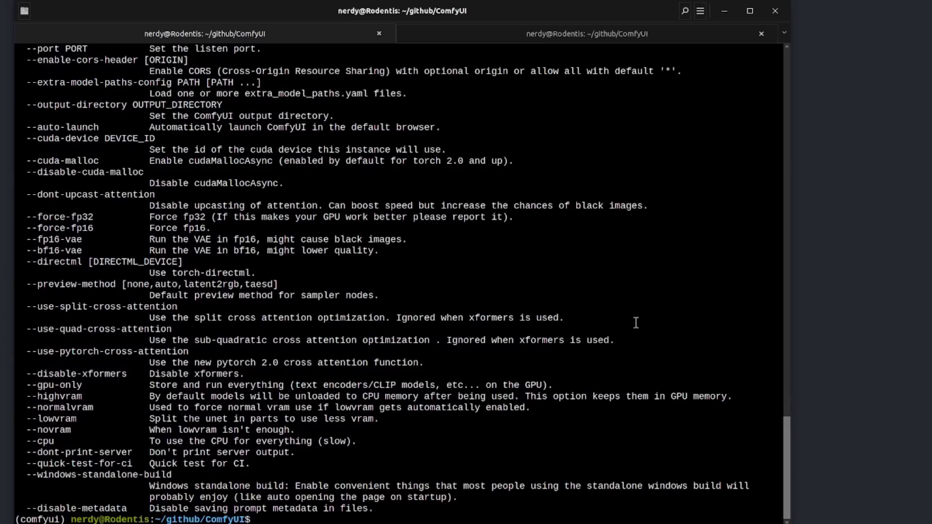
scroll(622, 351, "up", 5)
scroll(622, 350, "up", 2)
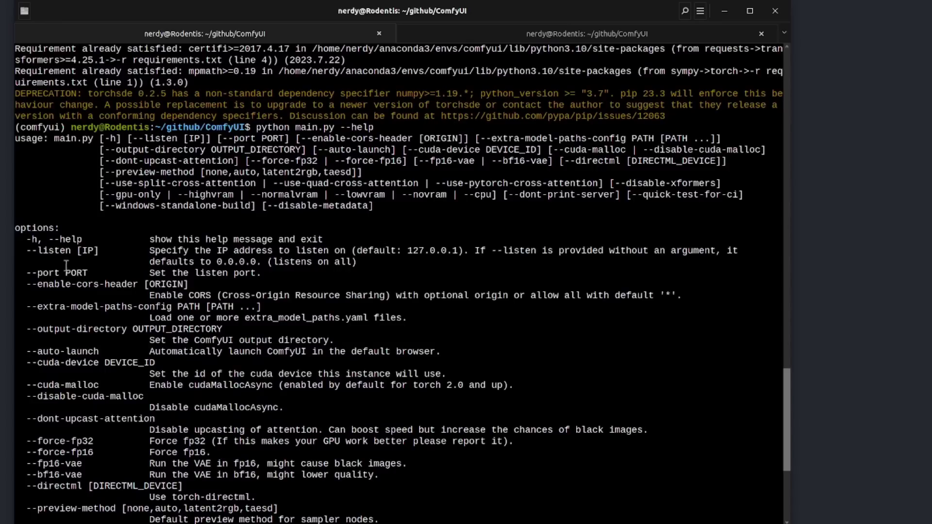
scroll(295, 240, "down", 2)
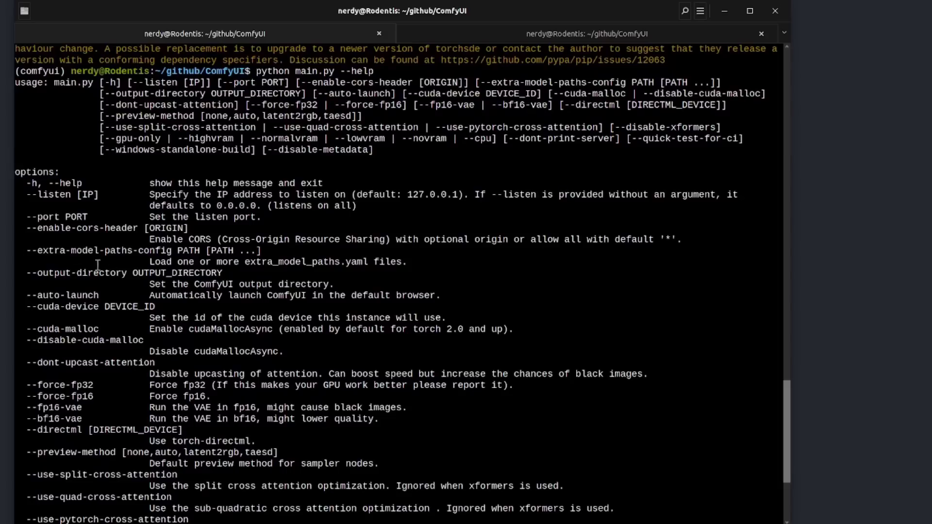
scroll(84, 247, "down", 2)
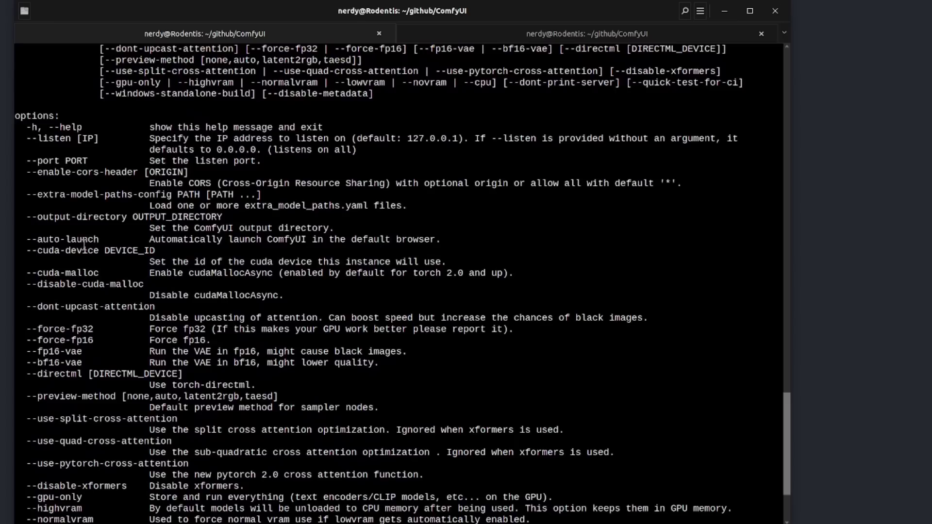
scroll(82, 253, "down", 4)
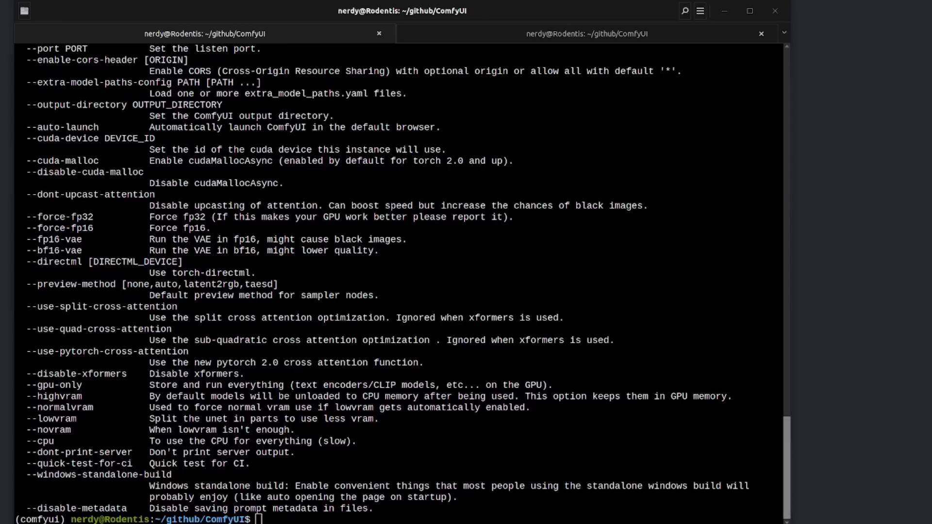
Launch ComfyUI with python main.py --auto-launch
right_click(455, 276)
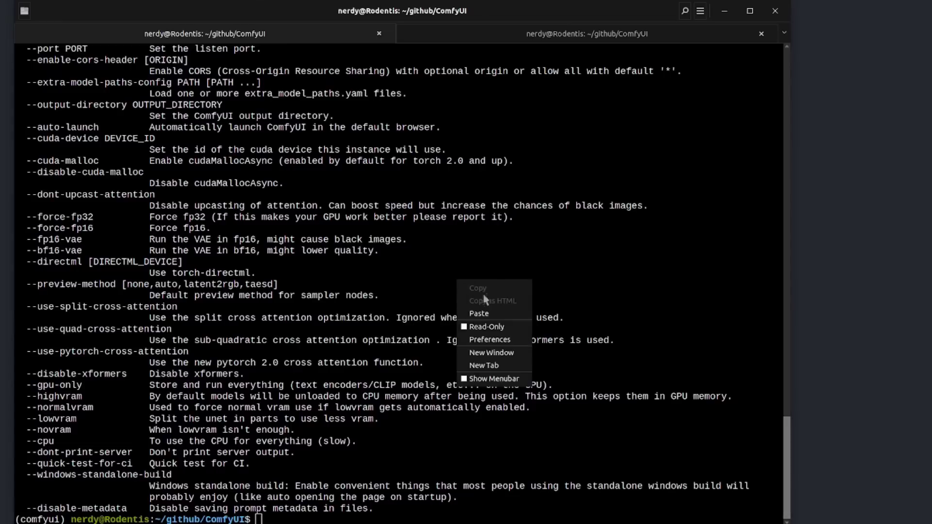
left_click(486, 311)
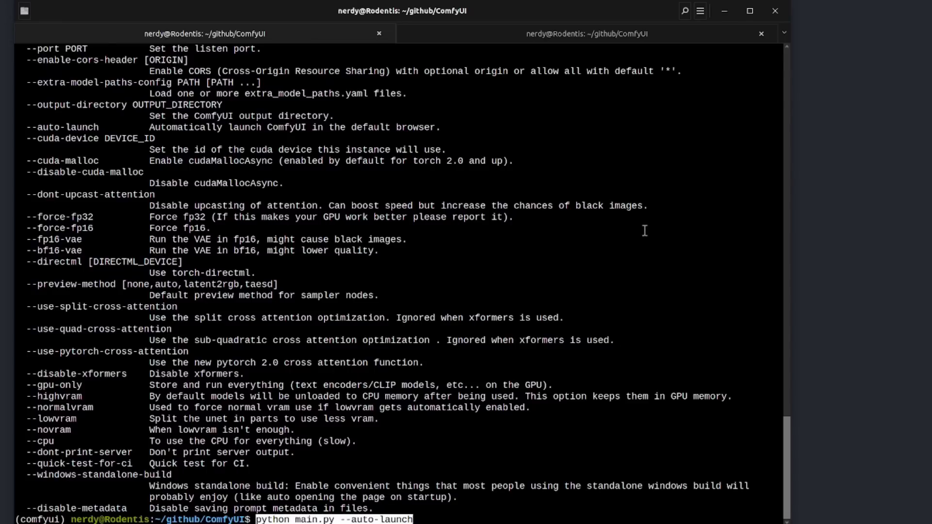
key("Return")
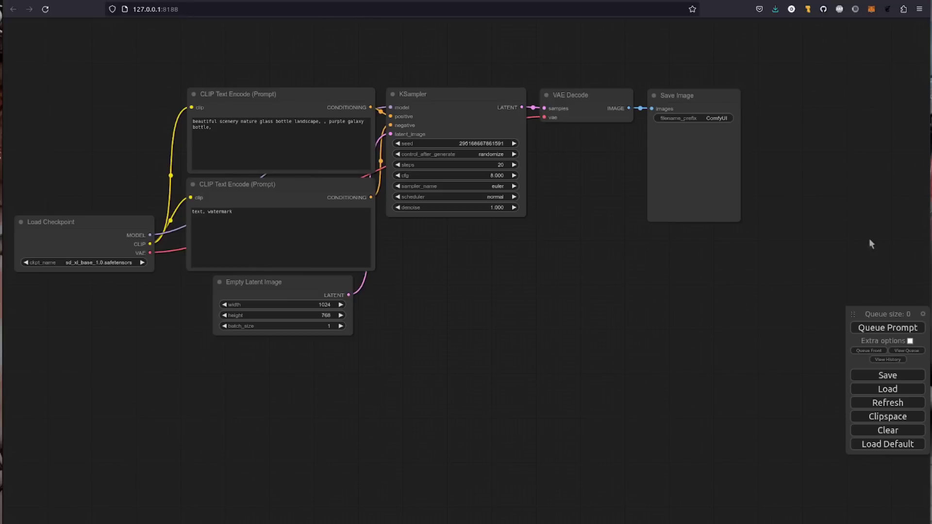
Queue the default workflow and inspect the generated galaxy glass bottle in Save Image
left_click(887, 328)
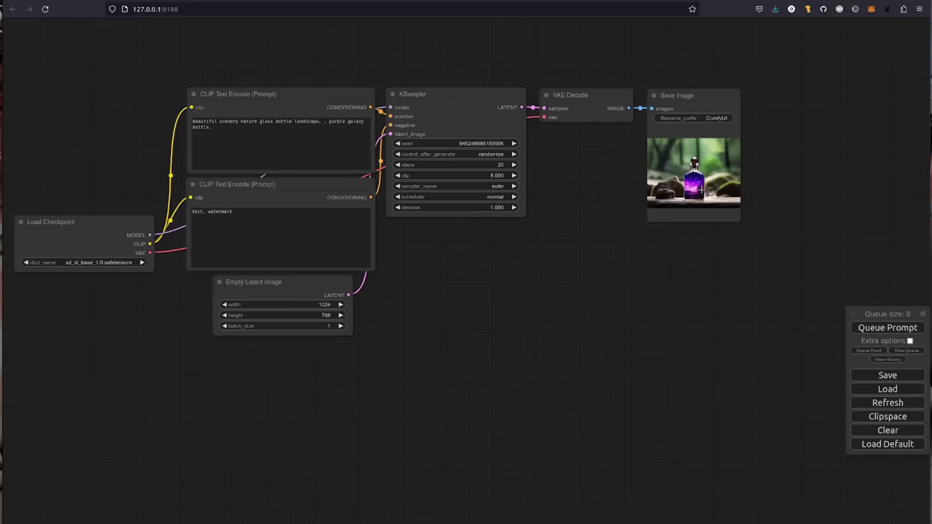
scroll(713, 167, "up", 10)
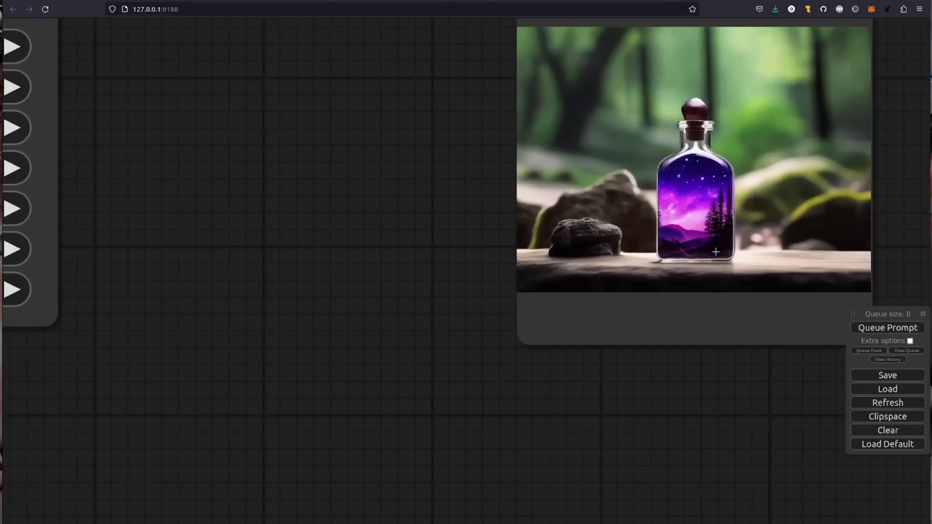
left_click_drag(710, 402, 631, 522)
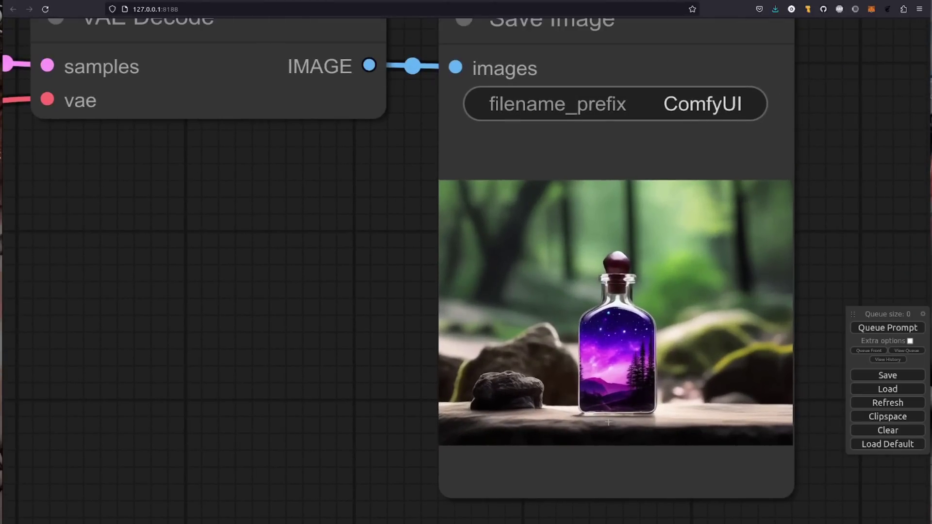
scroll(542, 452, "down", 9)
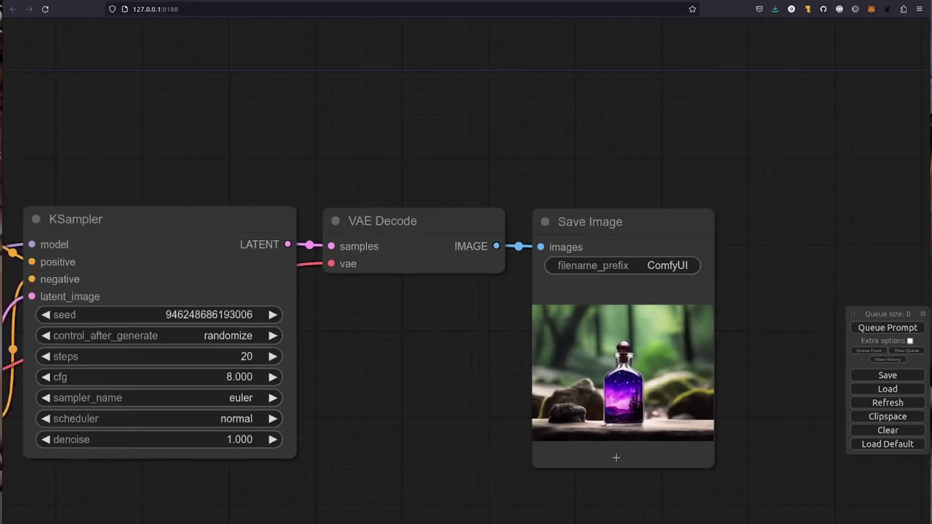
left_click_drag(542, 447, 603, 322)
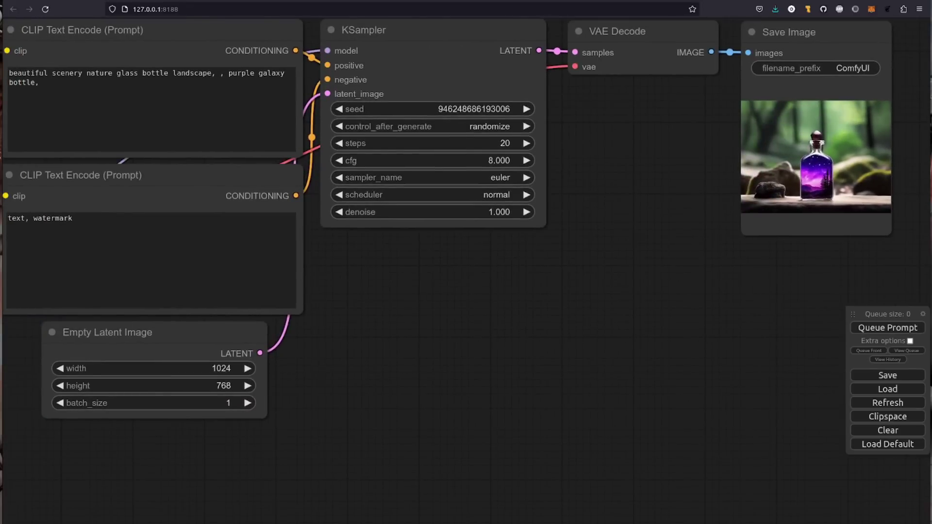
Open the newest output image, ComfyUI_00496_.png, after sorting the output folder by date modified
double_click(310, 265)
left_click(777, 152)
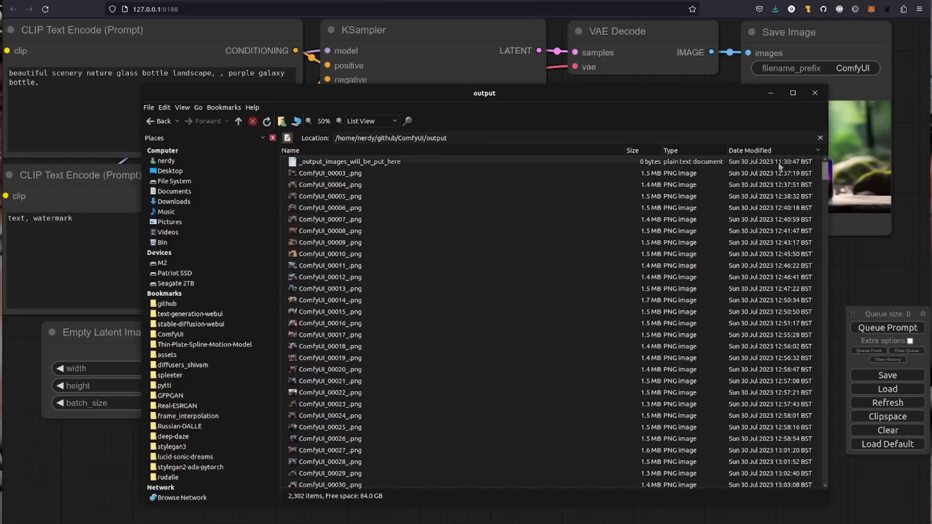
left_click(770, 153)
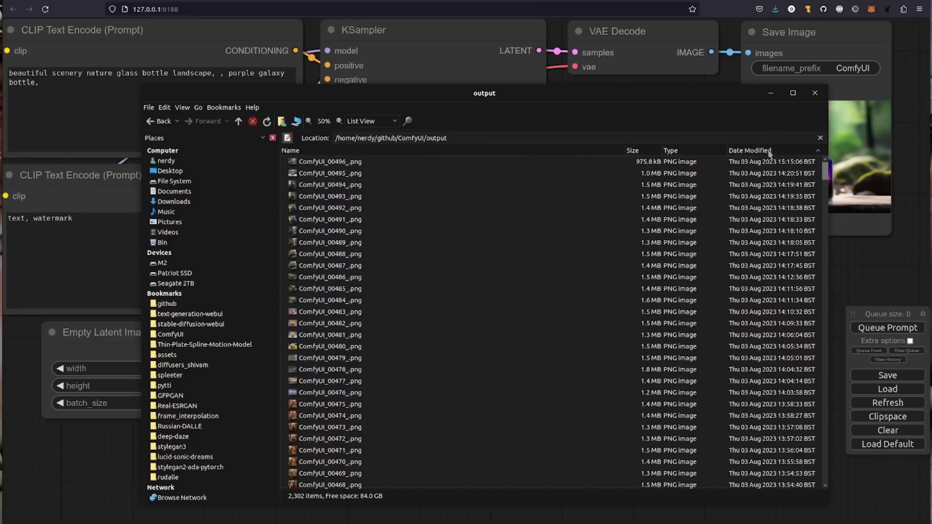
left_click(330, 163)
double_click(331, 163)
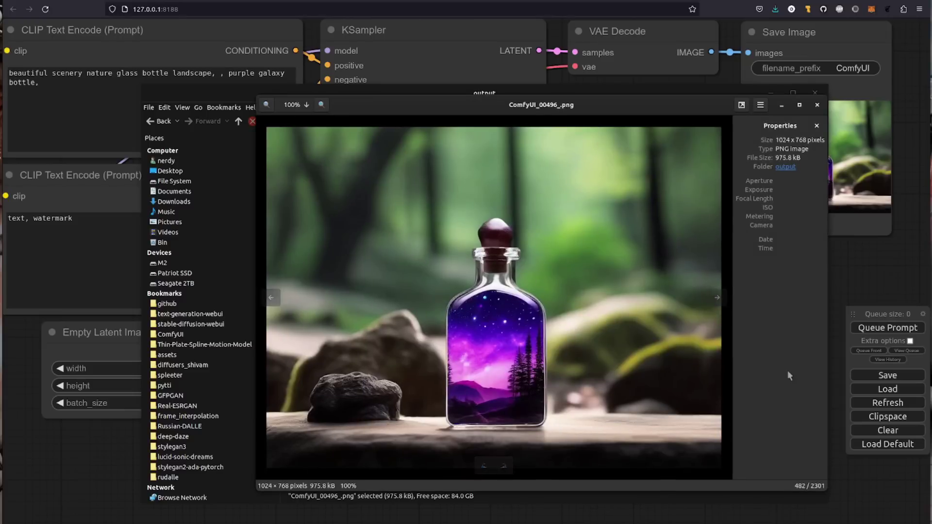
Close the image viewer and nudge the ComfyUI node graph back into place
key("alt+Tab")
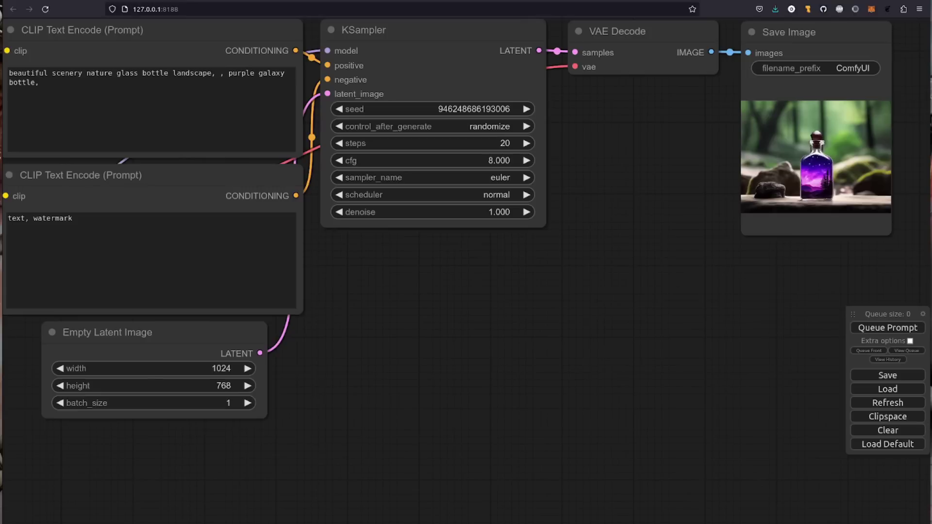
scroll(474, 289, "down", 6)
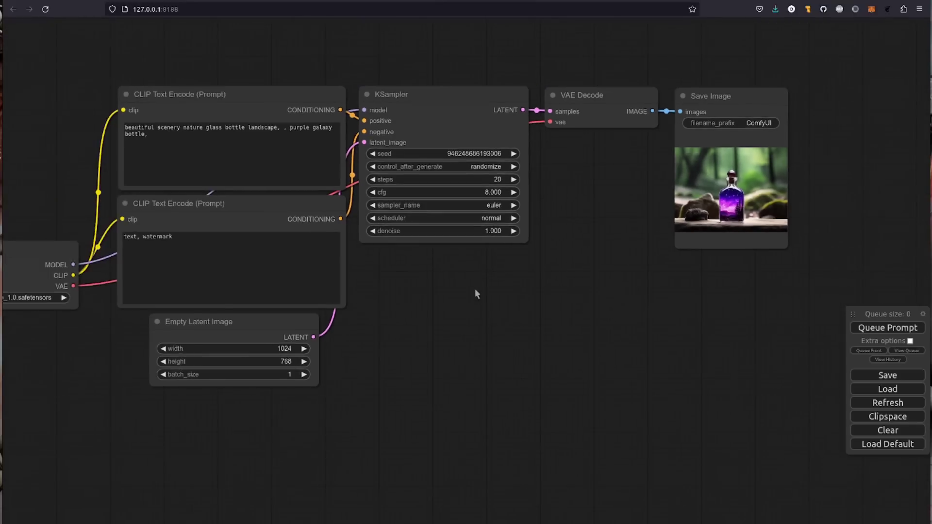
left_click_drag(481, 302, 517, 309)
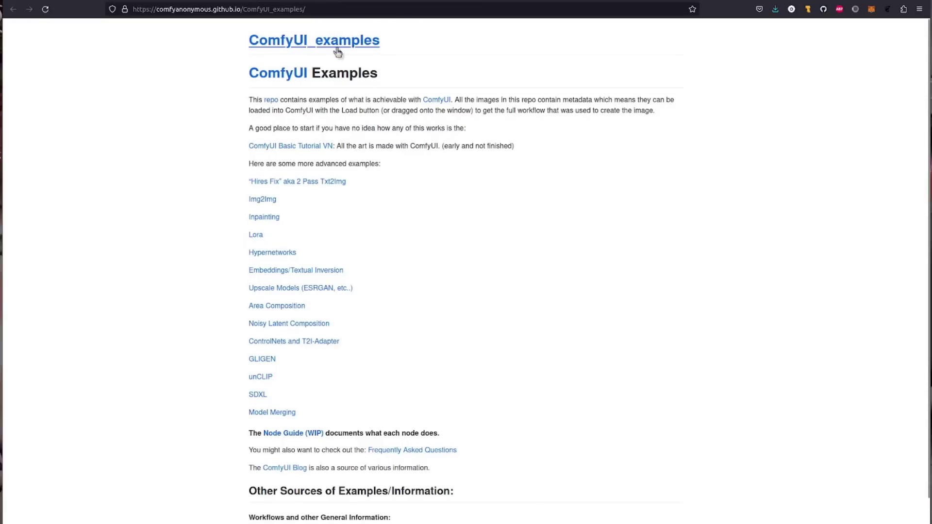
Open the SDXL page from the ComfyUI_examples tab and browse its example images
left_click(439, 2)
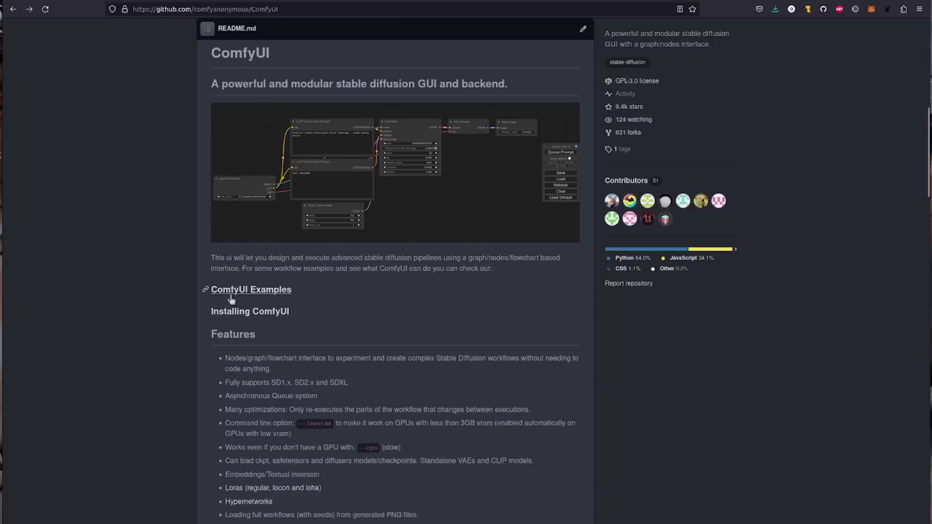
key("ctrl+Tab")
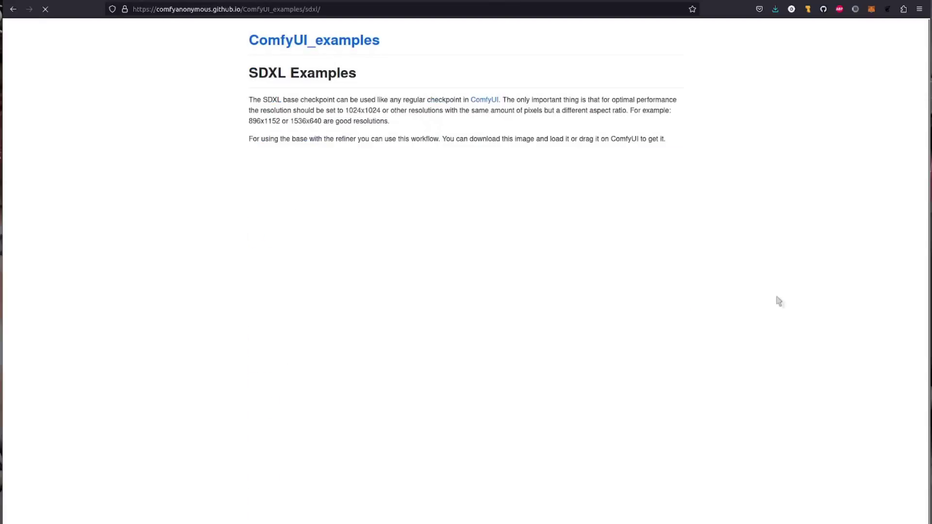
left_click(257, 395)
scroll(785, 195, "down", 8)
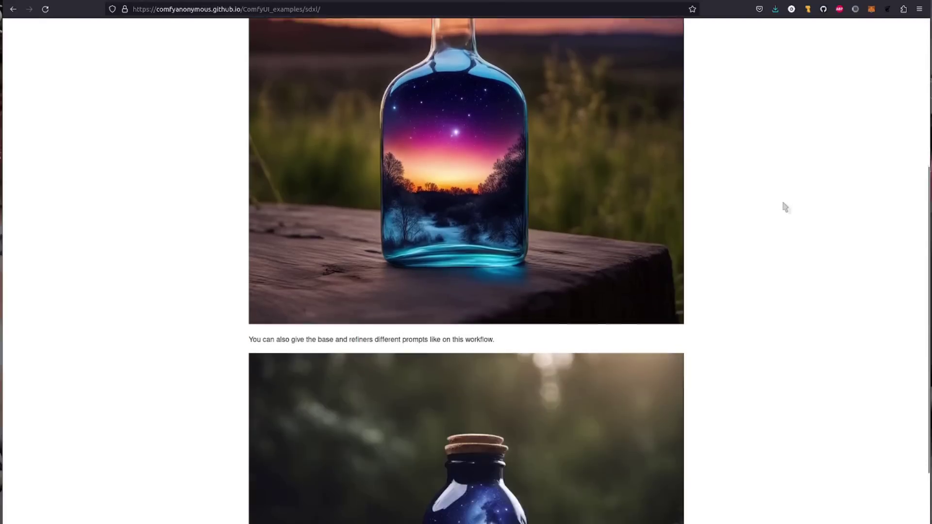
scroll(780, 326, "up", 4)
scroll(781, 331, "up", 5)
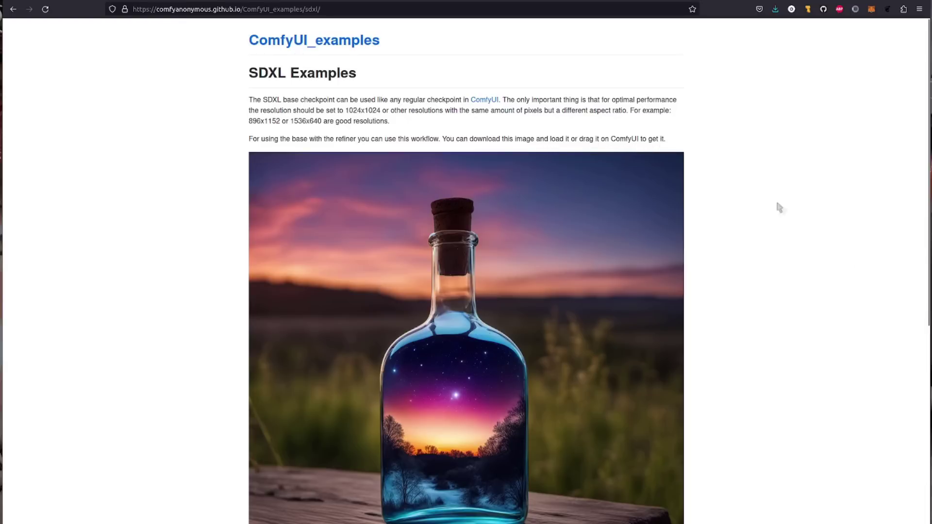
Back in ComfyUI, load the workflow from sdxl_simple_example.png
key("ctrl+Tab")
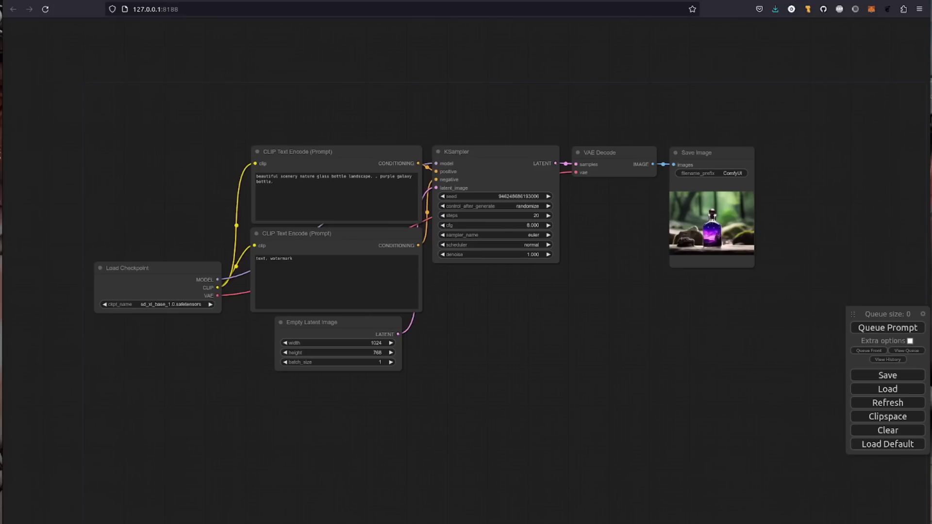
left_click(879, 391)
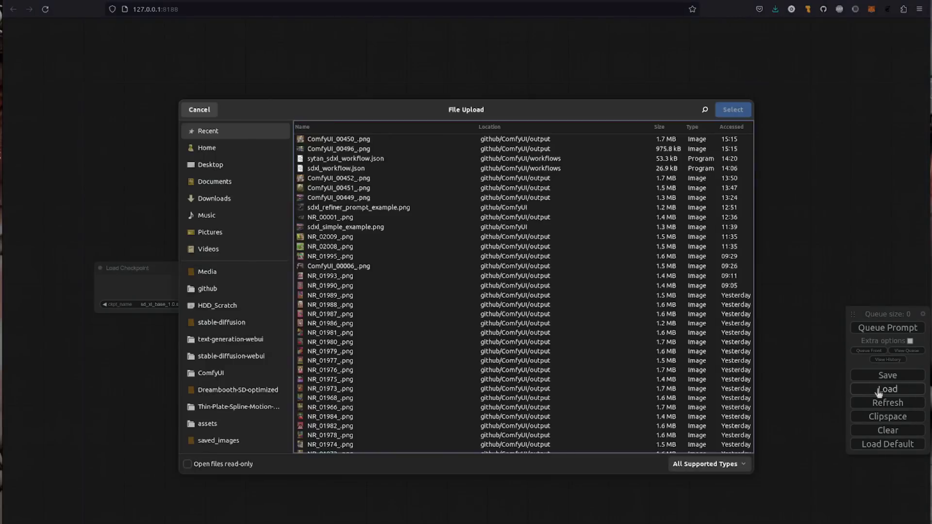
left_click(365, 229)
left_click(733, 110)
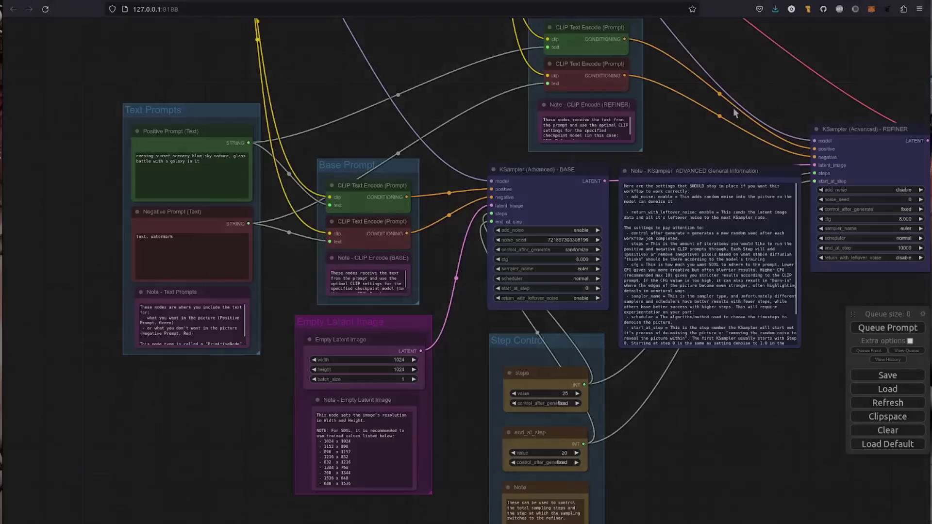
Bring the Load Checkpoint groups and Save Image node into view, then queue the SDXL example workflow
scroll(684, 431, "down", 3)
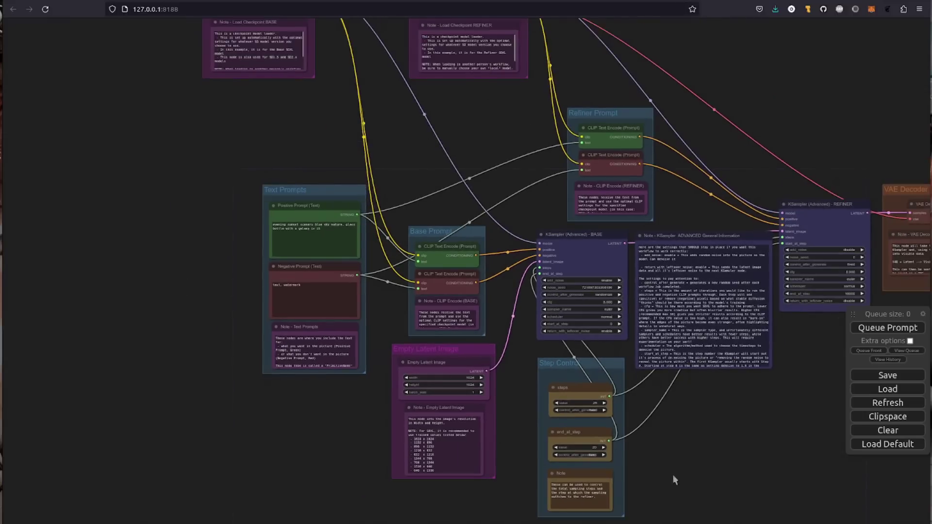
left_click_drag(670, 481, 555, 486)
left_click_drag(753, 468, 657, 384)
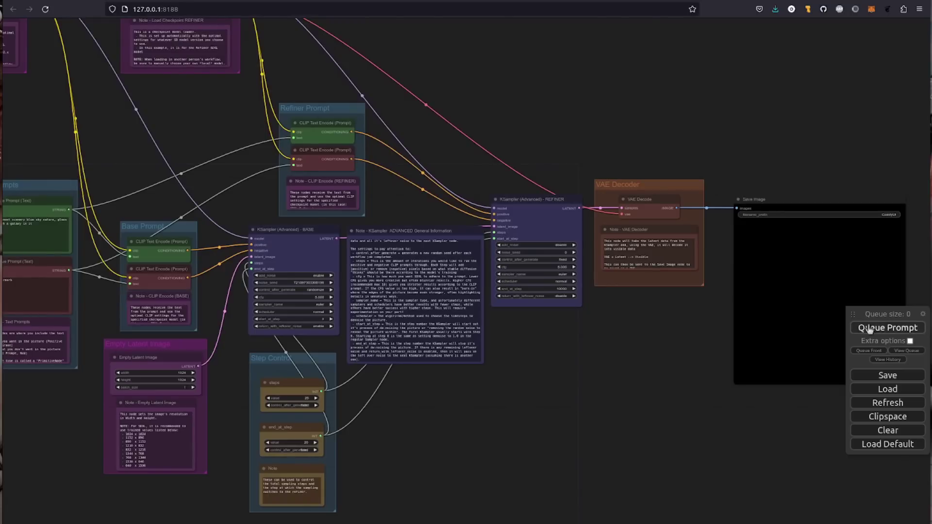
left_click(869, 328)
Move the queue panel aside and reposition the node graph view
left_click_drag(851, 312, 744, 410)
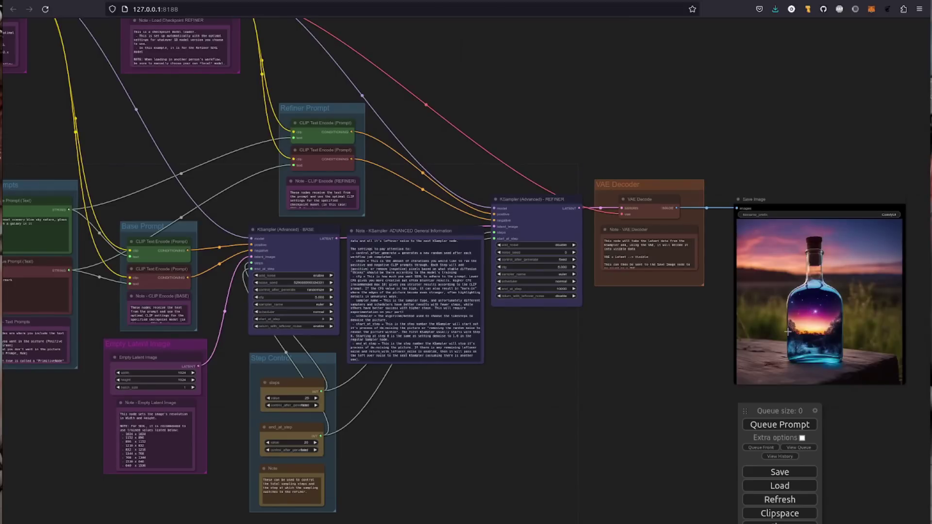
left_click_drag(485, 412, 597, 486)
left_click_drag(437, 389, 384, 327)
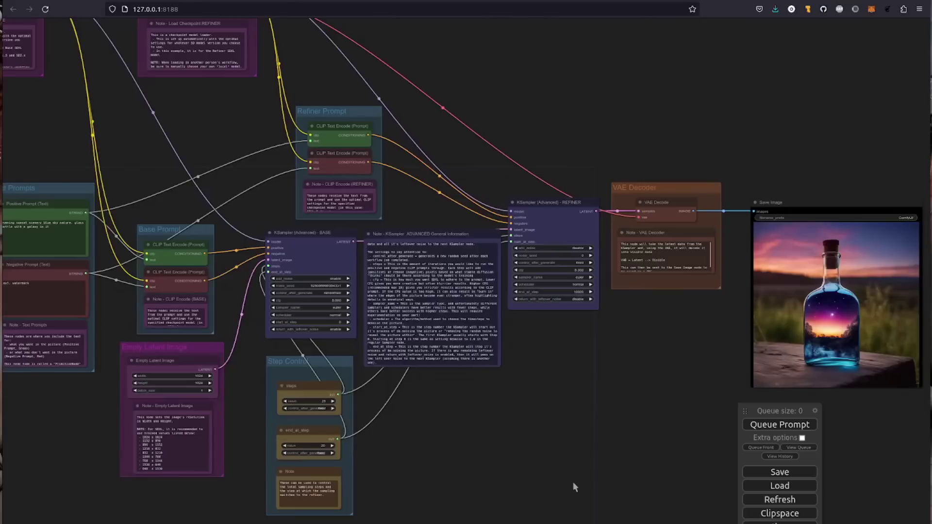
Load sdxl_workflow.json and zoom in on the loaded nodes
left_click(780, 486)
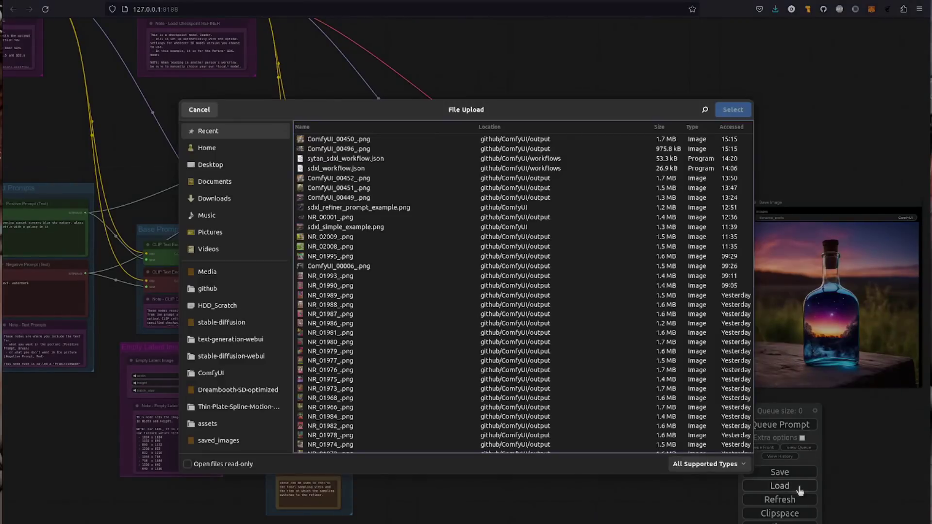
left_click(733, 111)
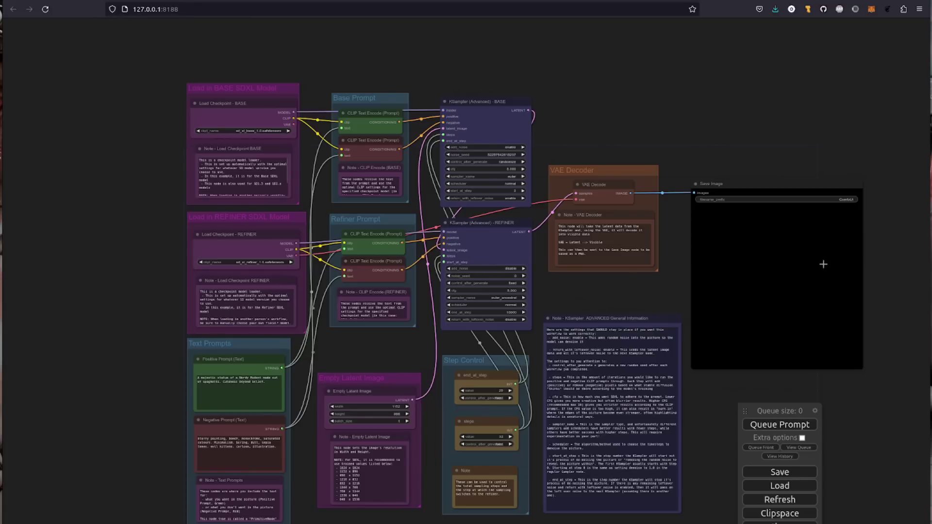
scroll(218, 140, "up", 4)
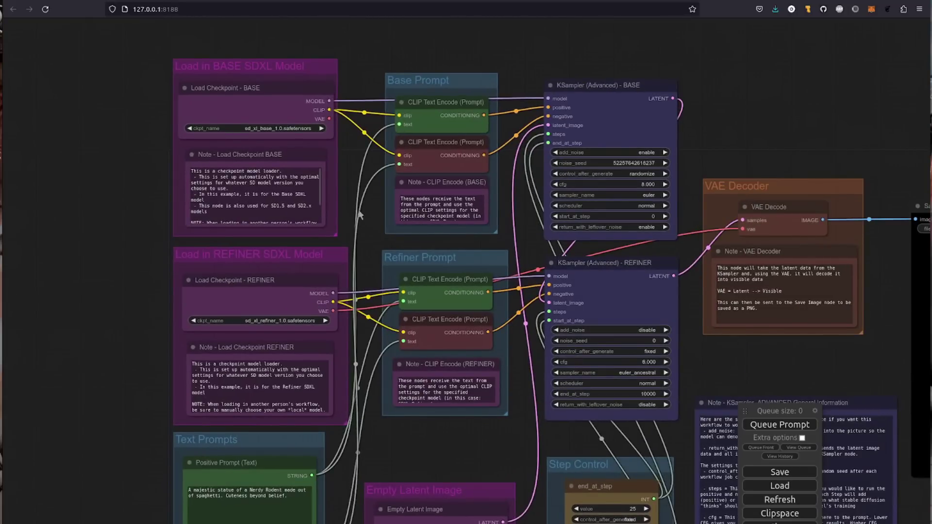
left_click_drag(365, 227, 333, 245)
scroll(359, 226, "up", 3)
scroll(334, 242, "up", 1)
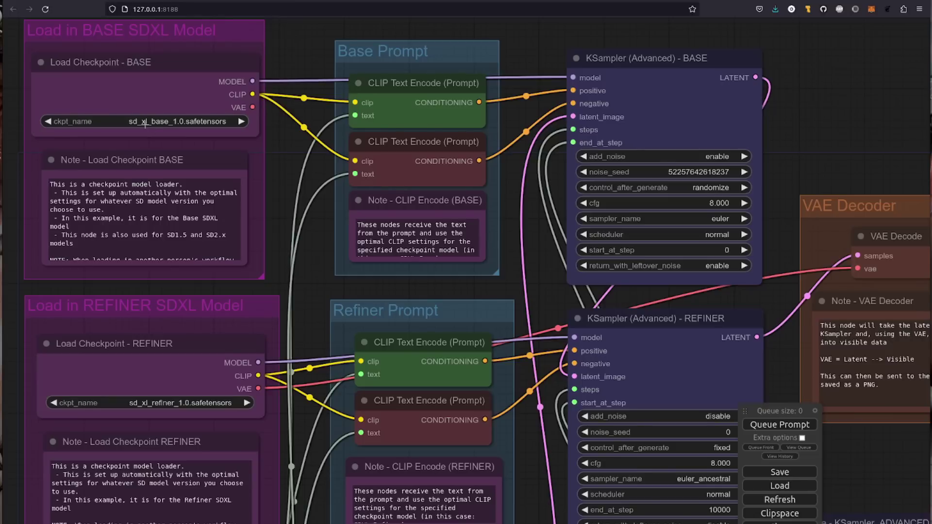
Pan across the prompts, latent image, step control and BASE/REFINER checkpoint loaders
left_click_drag(330, 515, 351, 167)
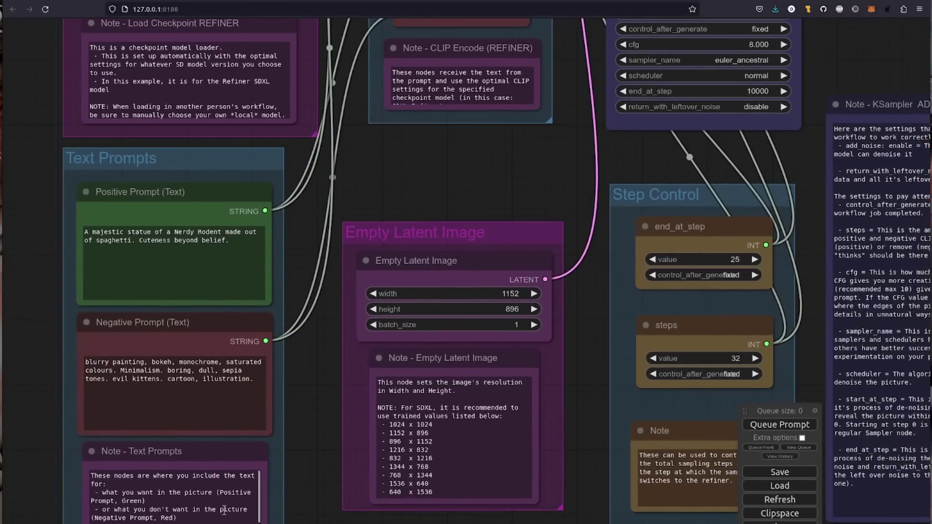
left_click_drag(517, 150, 423, 487)
left_click_drag(483, 209, 483, 282)
left_click_drag(500, 193, 497, 263)
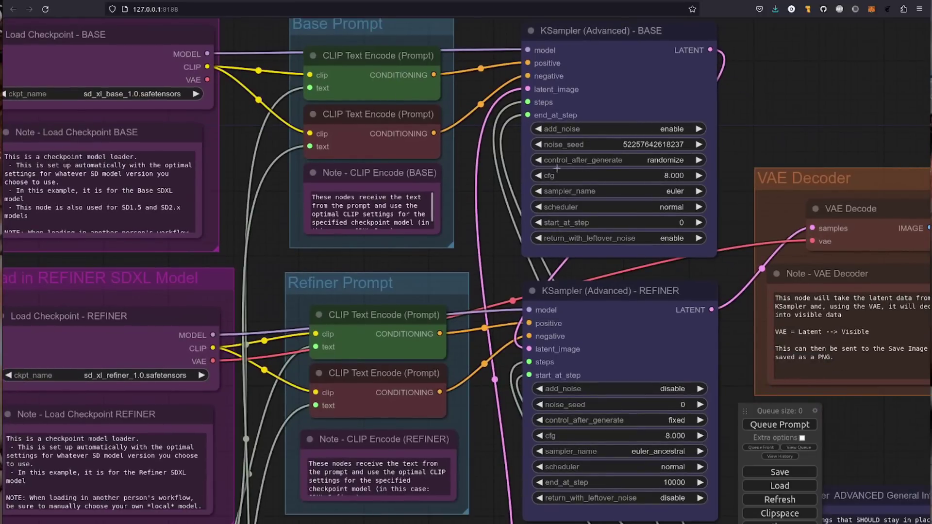
left_click_drag(476, 522, 487, 183)
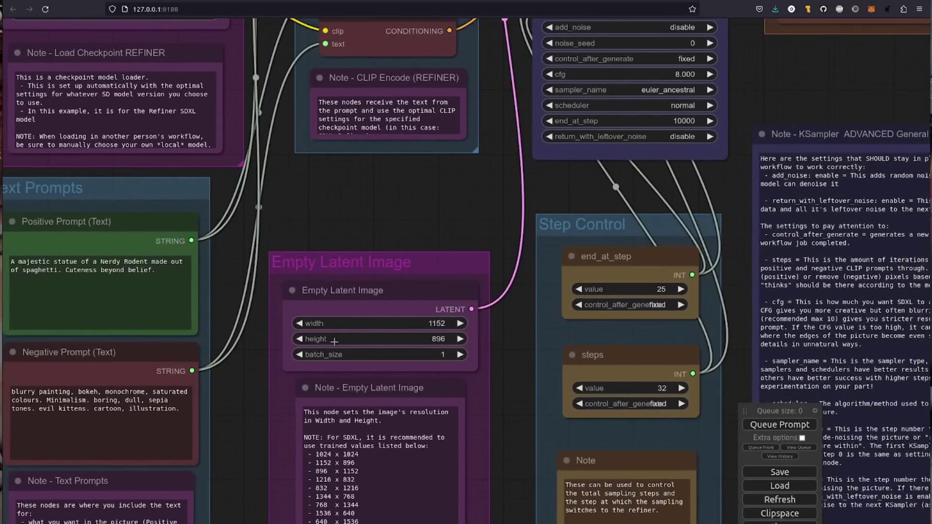
scroll(521, 204, "down", 4)
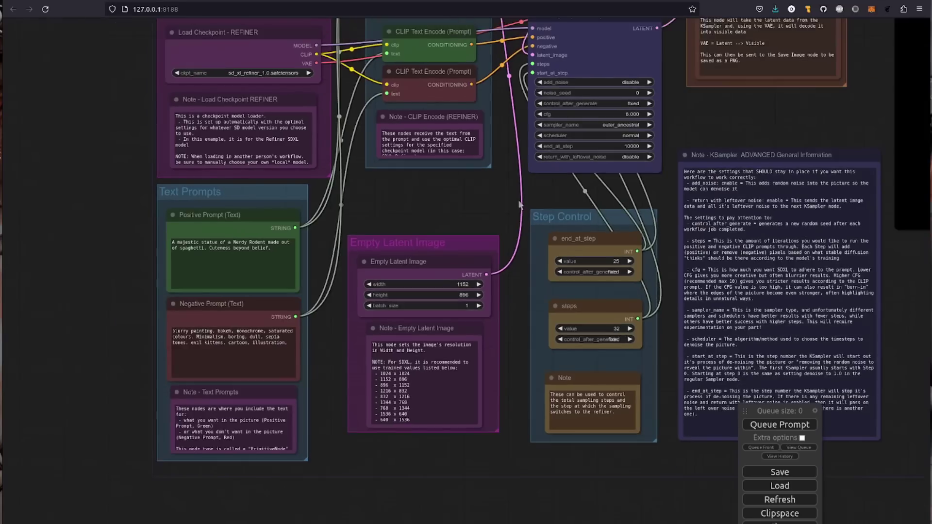
left_click_drag(521, 204, 397, 370)
scroll(455, 324, "down", 2)
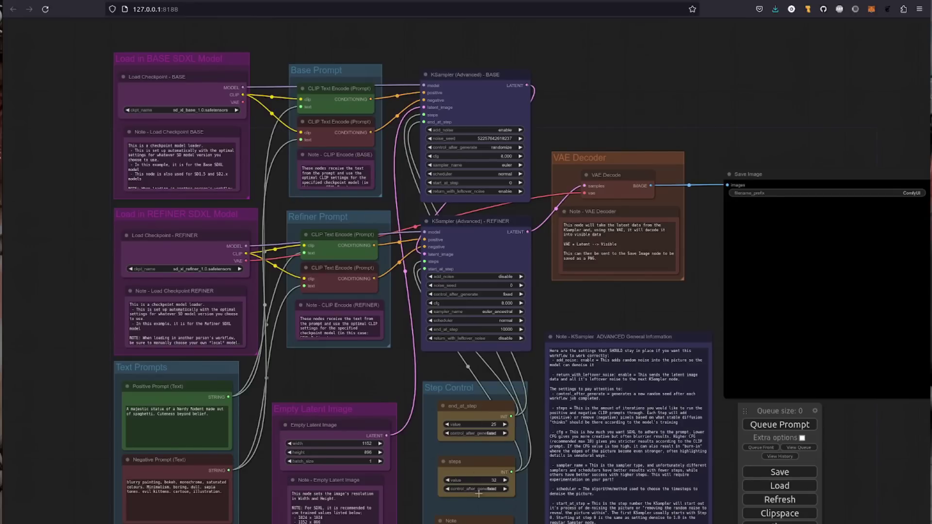
scroll(489, 499, "up", 8)
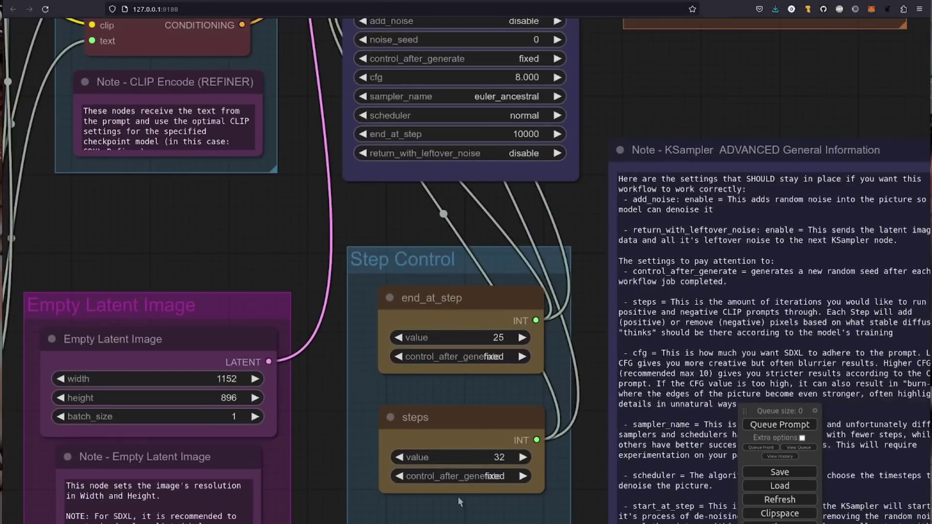
scroll(576, 217, "down", 4)
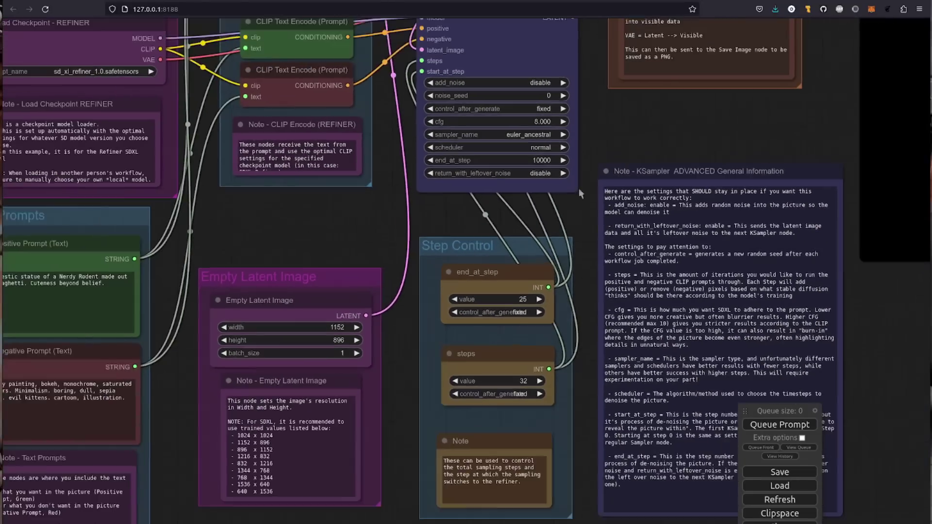
left_click_drag(575, 217, 604, 375)
scroll(605, 375, "up", 2)
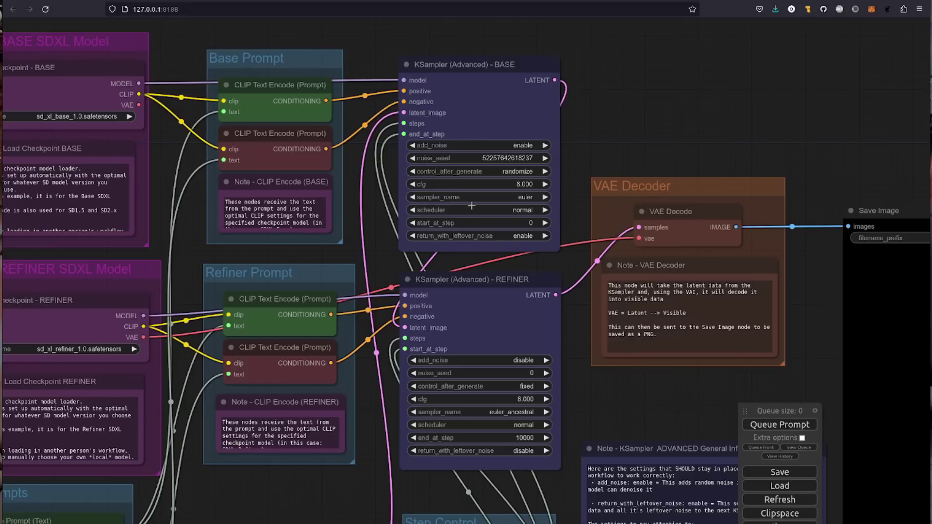
left_click(472, 210)
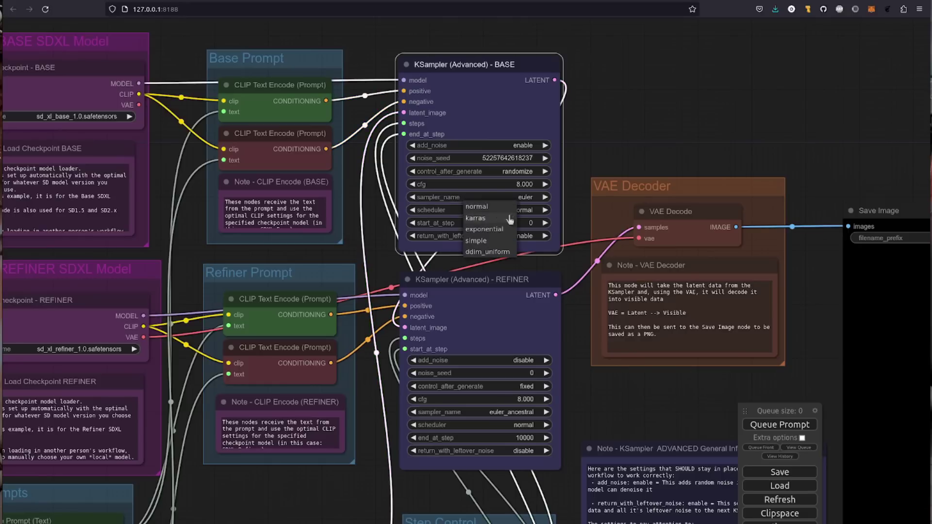
left_click(476, 218)
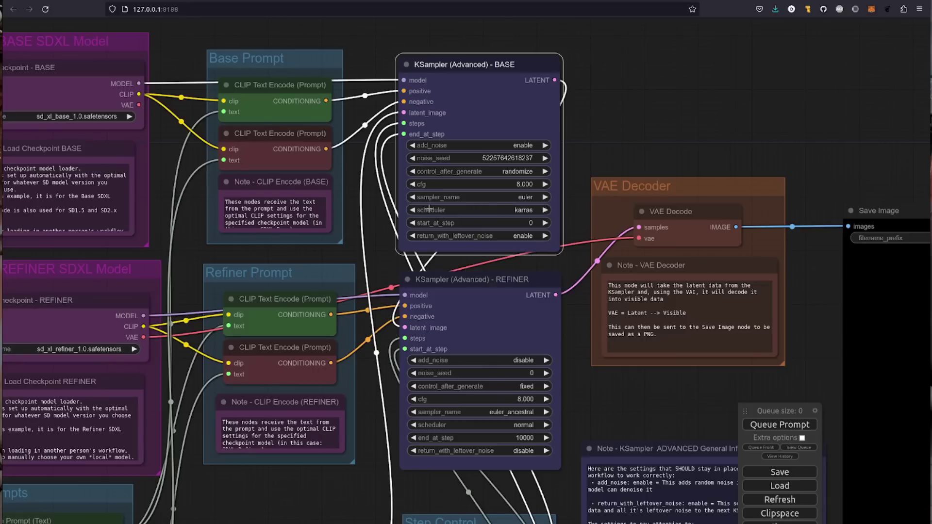
left_click(414, 210)
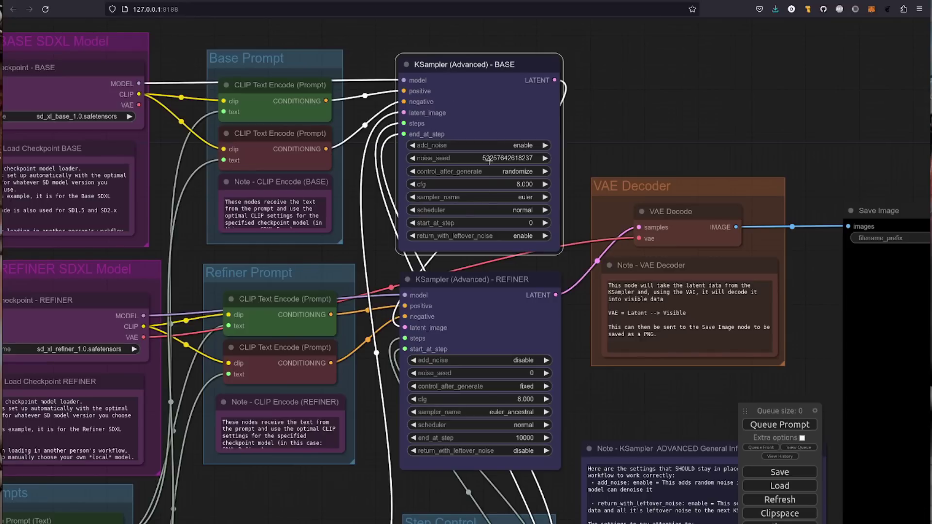
left_click_drag(666, 368, 607, 284)
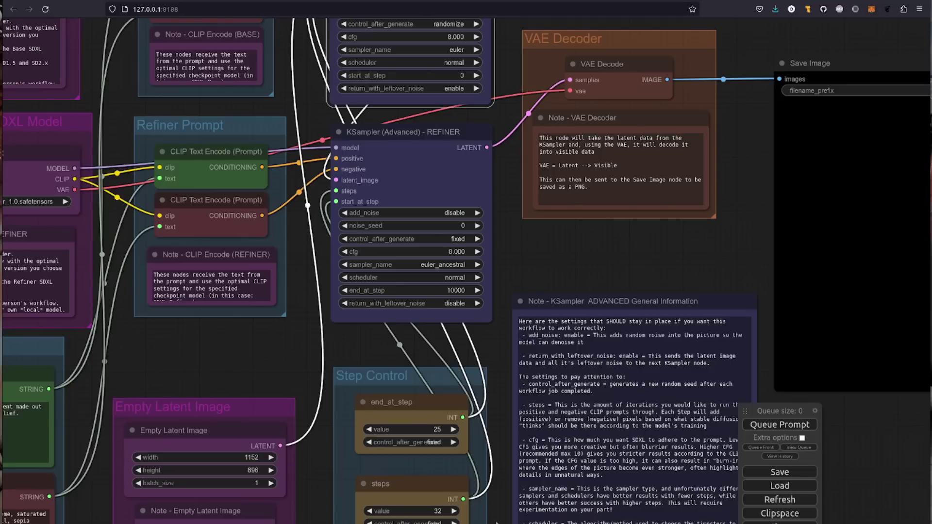
left_click_drag(497, 522, 467, 435)
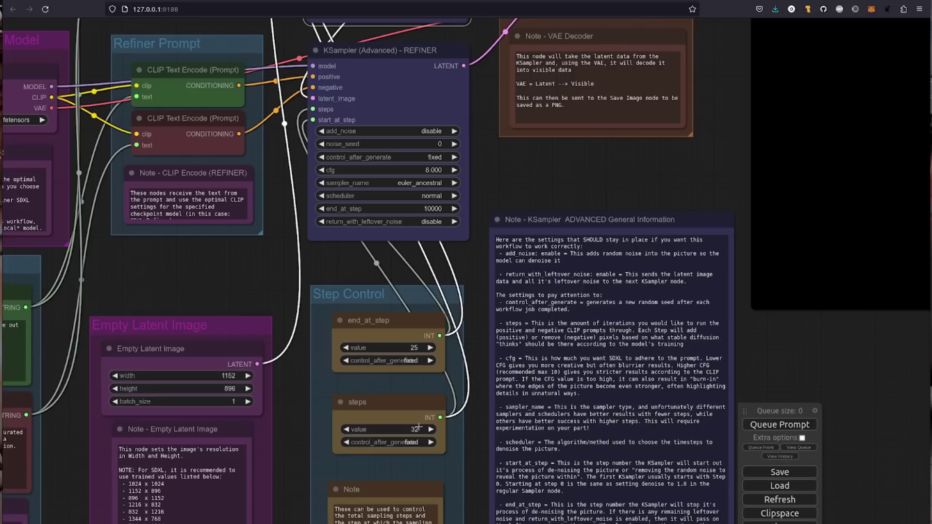
scroll(633, 177, "down", 8)
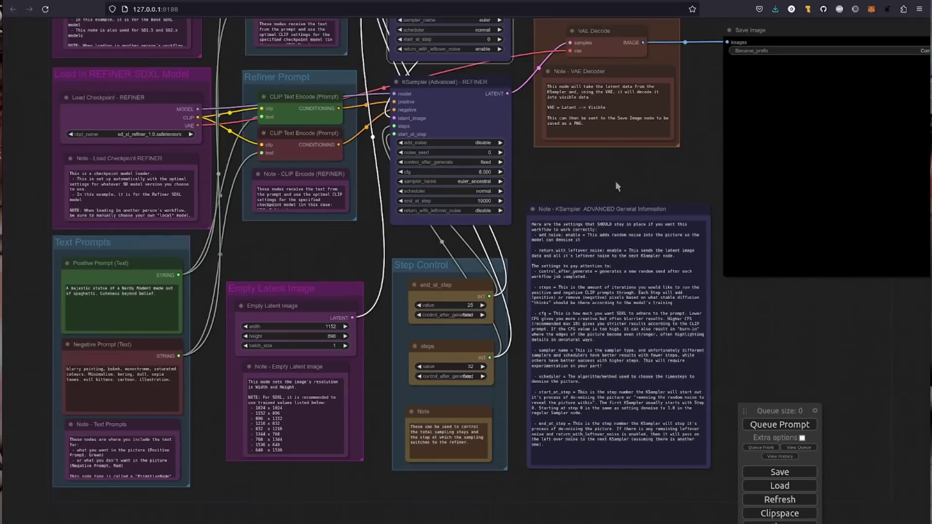
right_click(614, 181)
Replace the Positive Prompt text with the pasted Mystical Rodent Druid description
left_click_drag(457, 472, 505, 522)
double_click(287, 372)
key("ctrl+a")
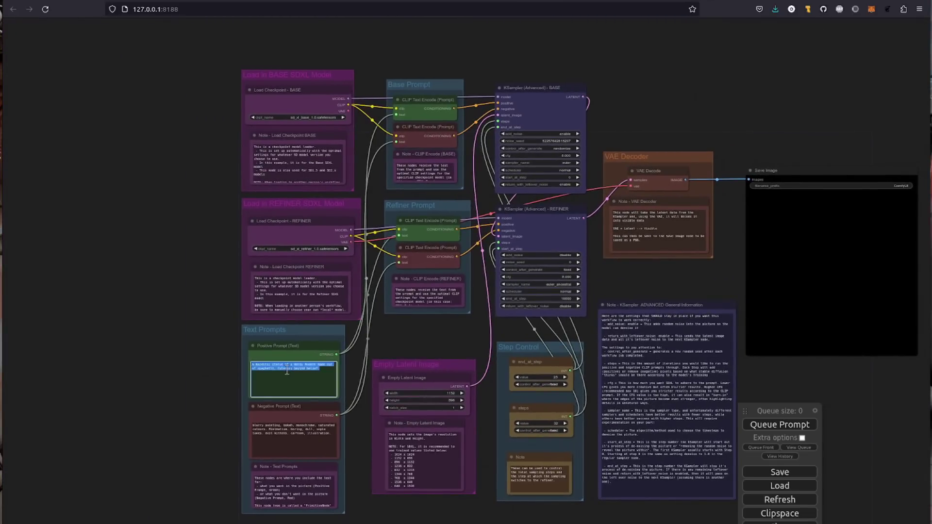
type("Professional photo of a Mystical Rodent Druid, 8K cinematic fantasy film style close-up with vibrant colours. Octane engine, trending on unreal 5. Detailed fur. Organic scene. Realistic skin texture. Chromatic aberrations. High contrast.")
scroll(296, 403, "up", 6)
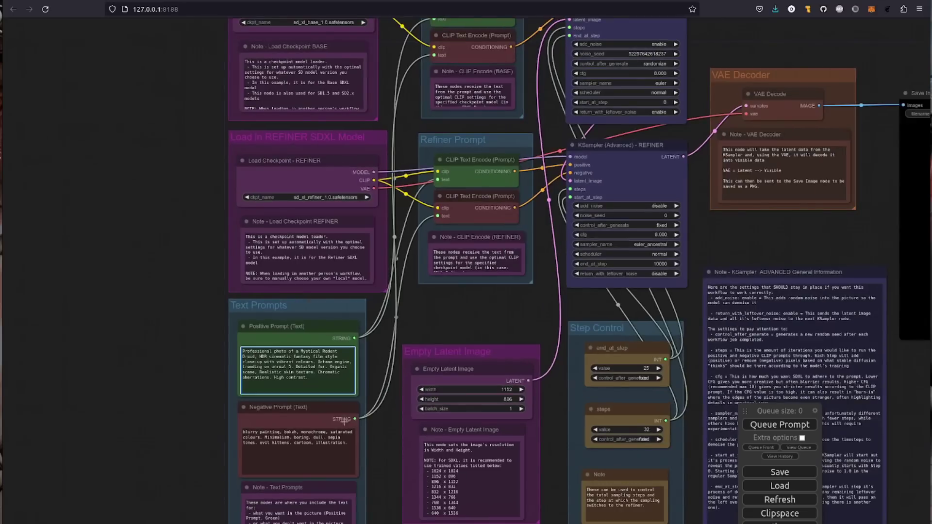
scroll(409, 409, "up", 5)
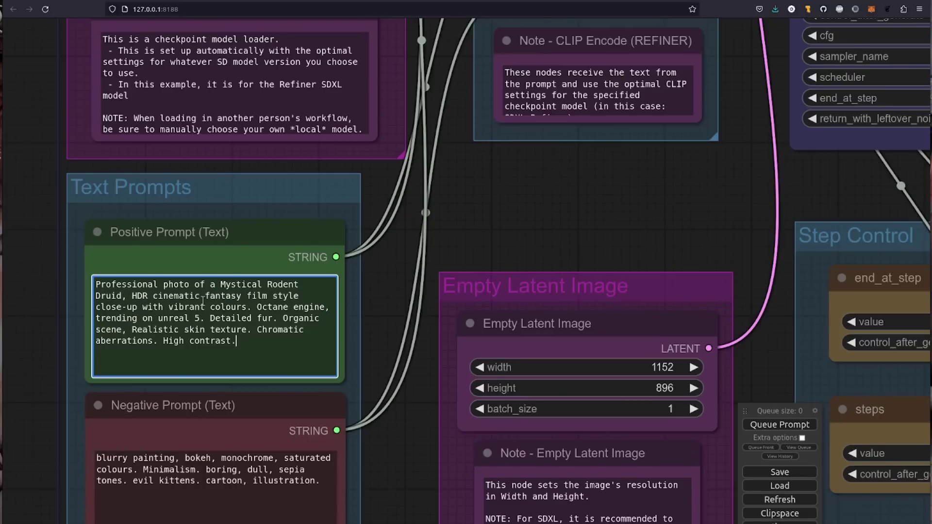
scroll(518, 227, "down", 10)
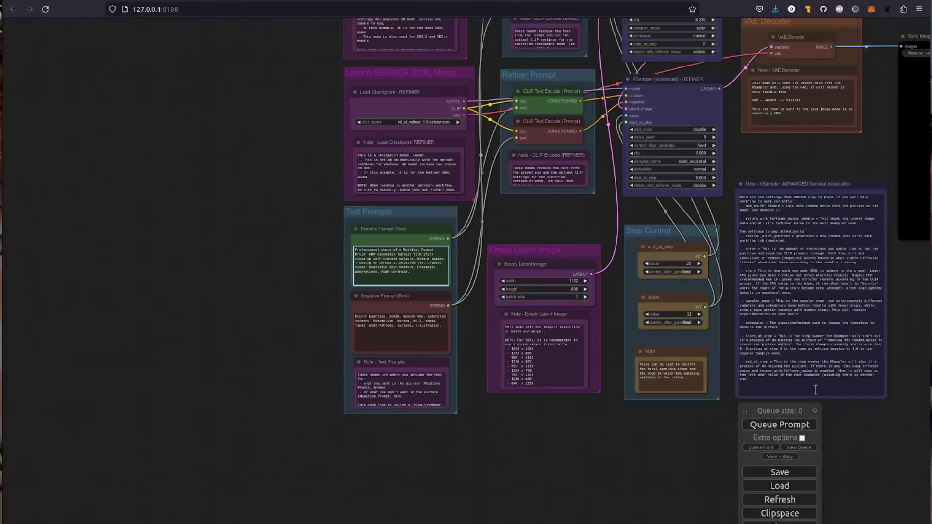
Queue the workflow, trying batch count 46 then 1 under Extra options before hiding them
left_click(789, 425)
left_click_drag(786, 170, 643, 265)
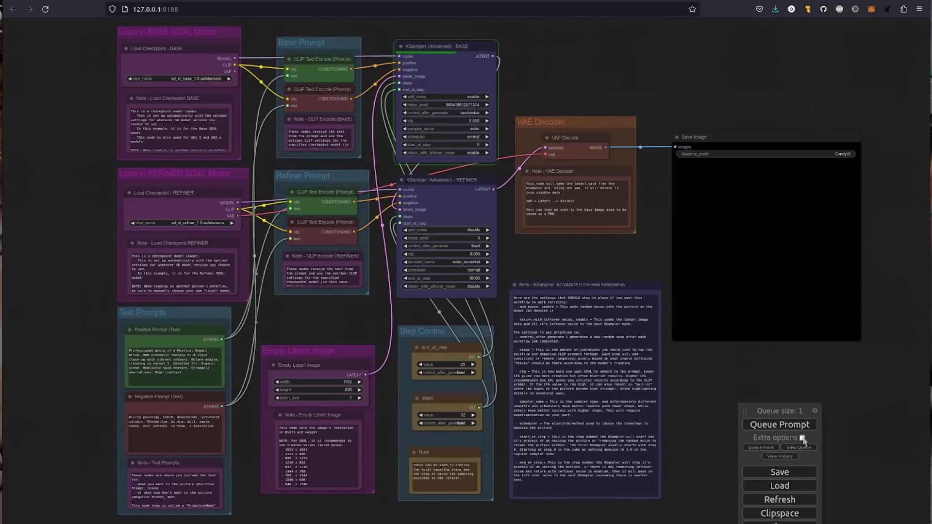
left_click(802, 438)
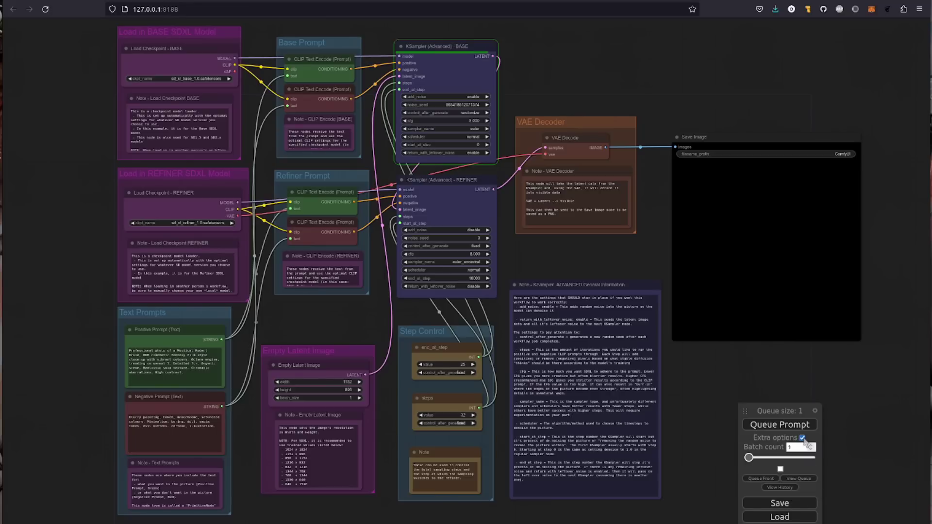
left_click_drag(748, 458, 779, 465)
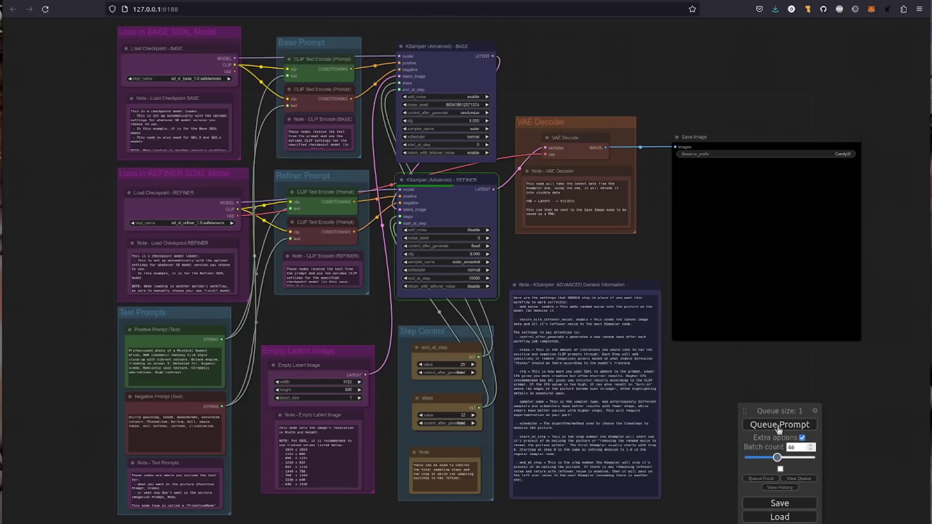
left_click_drag(778, 459, 728, 455)
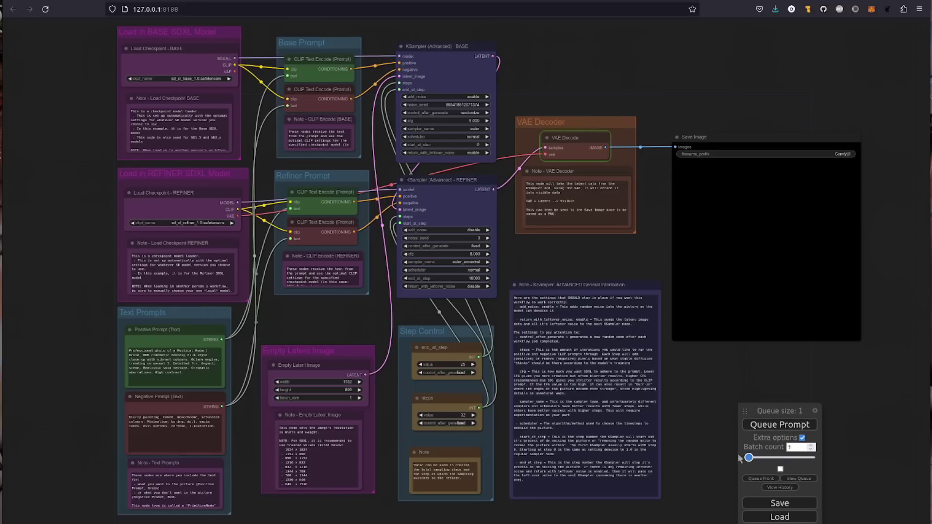
left_click(802, 438)
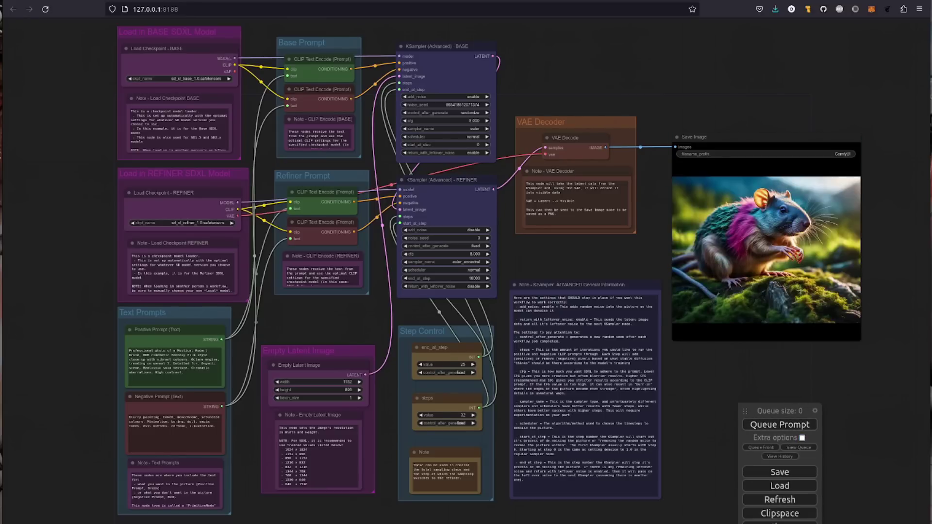
Zoom and pan the ComfyUI graph to the VAE Decode and Save Image nodes
scroll(796, 264, "up", 1)
scroll(796, 265, "up", 7)
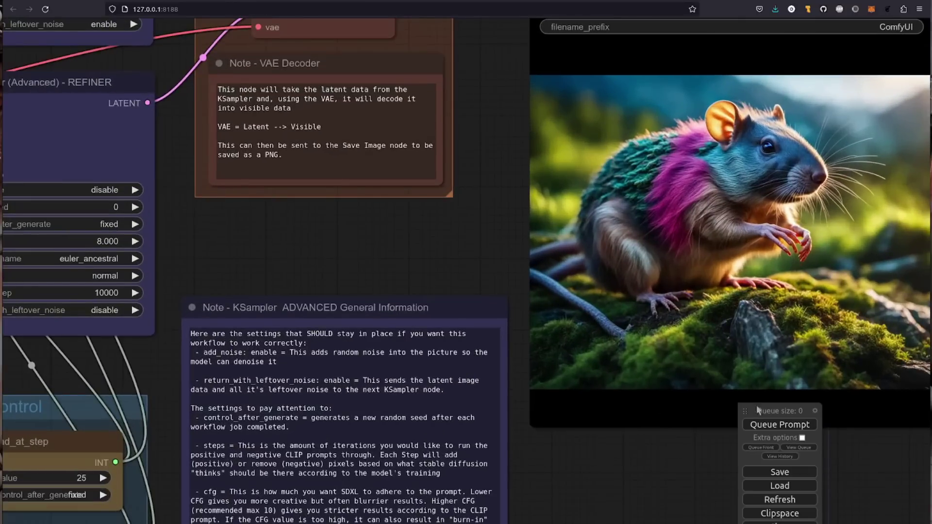
left_click_drag(680, 488, 579, 516)
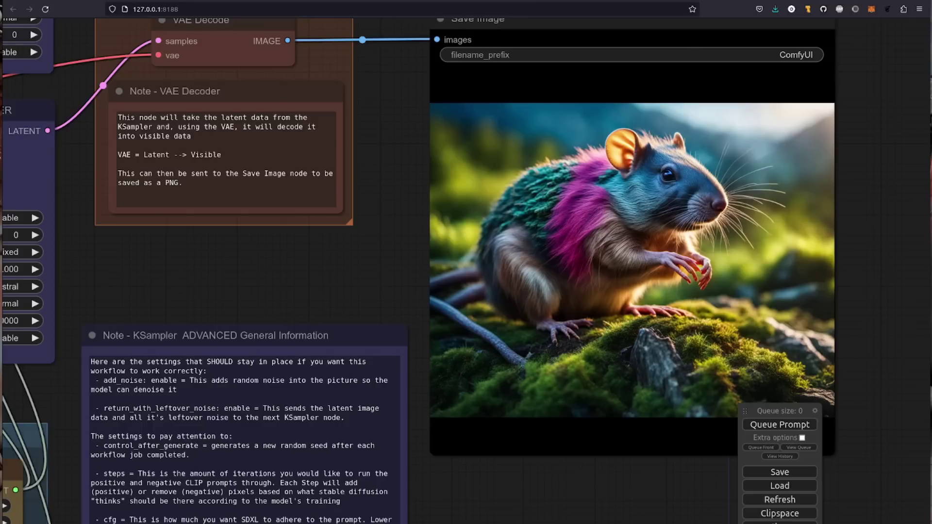
Switch to the browser page and scroll through its step control and sampler notes
key("ctrl+Tab")
scroll(793, 266, "down", 3)
scroll(793, 266, "down", 6)
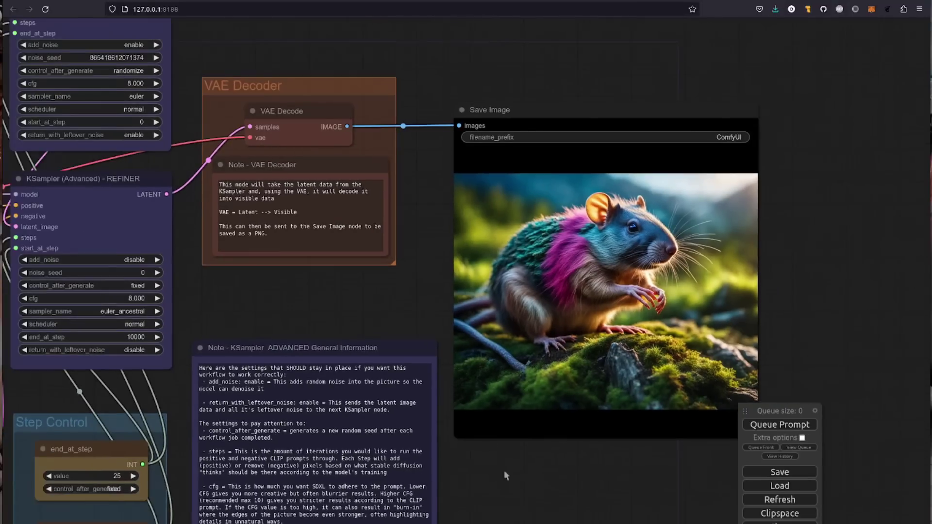
left_click_drag(532, 448, 505, 258)
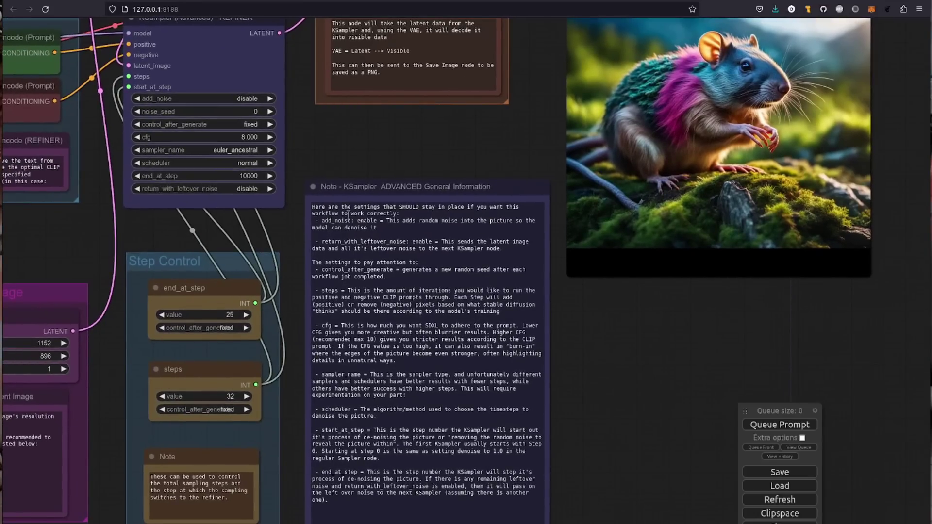
scroll(612, 370, "down", 3)
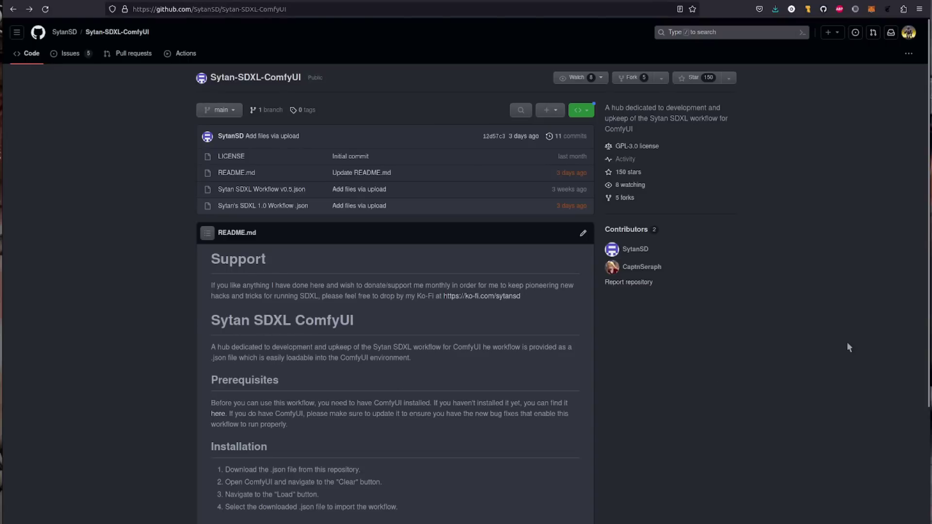
Open Sytan's SDXL 1.0 Workflow .json on GitHub and download the raw file
left_click(288, 209)
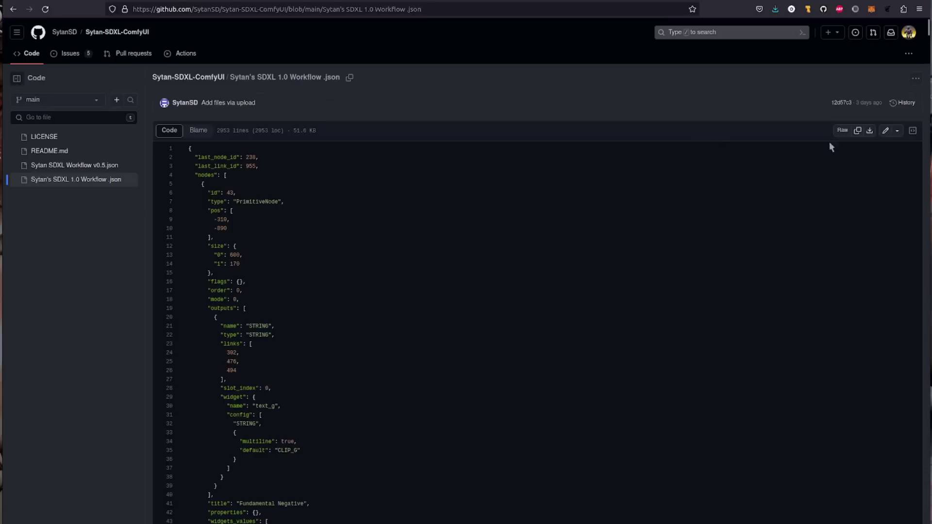
left_click(869, 119)
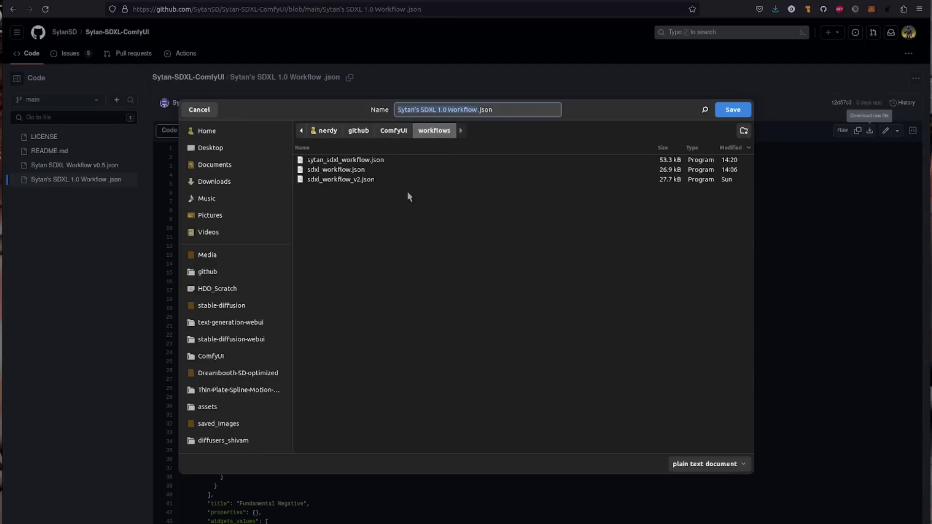
Cancel the save prompt and load sytan_sdxl_workflow.json into ComfyUI, centring it on the canvas
left_click(203, 111)
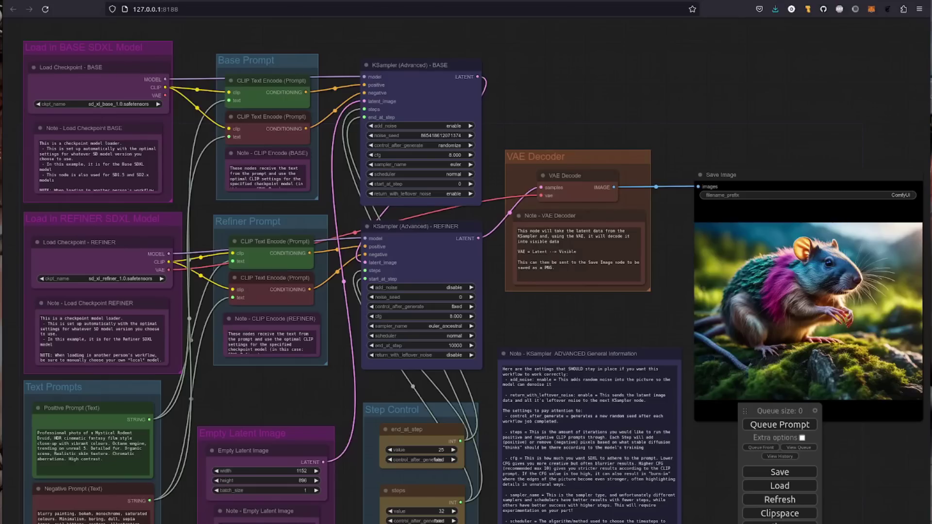
left_click(784, 490)
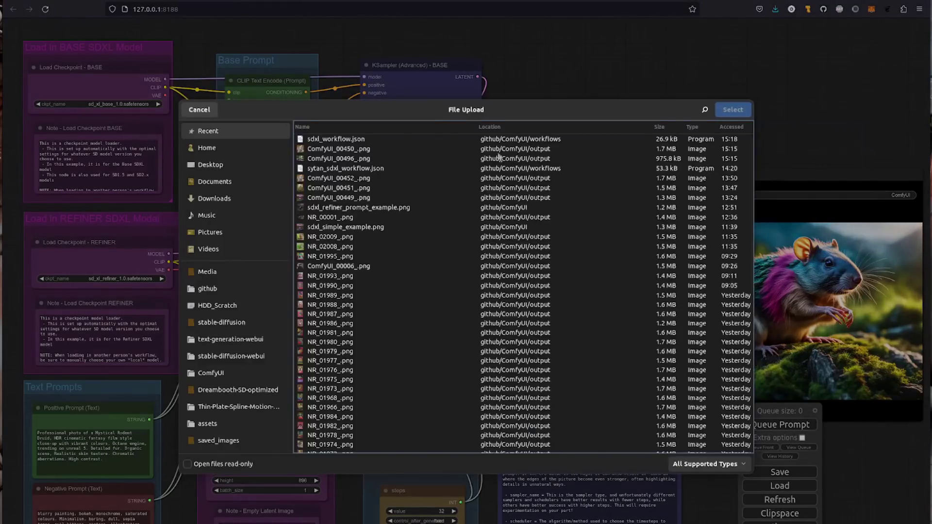
left_click(332, 172)
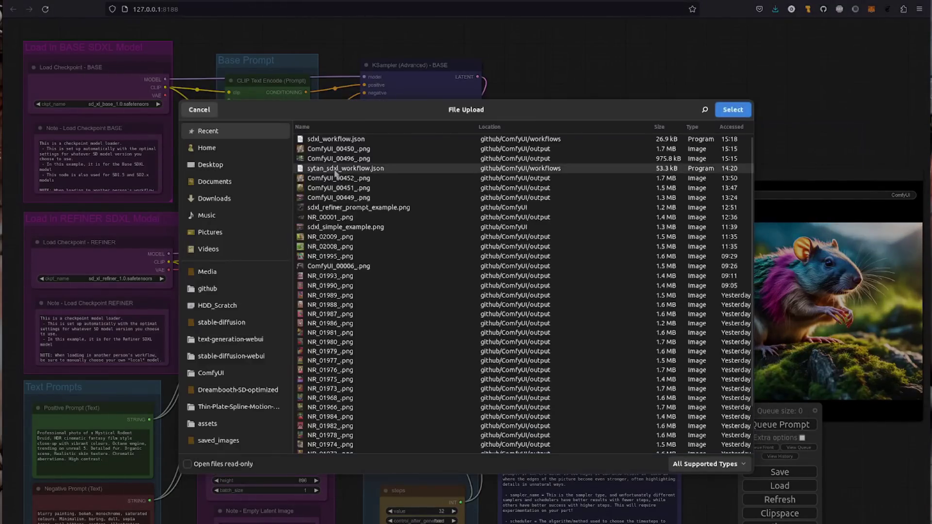
left_click(734, 109)
scroll(493, 391, "down", 5)
left_click_drag(388, 272, 475, 440)
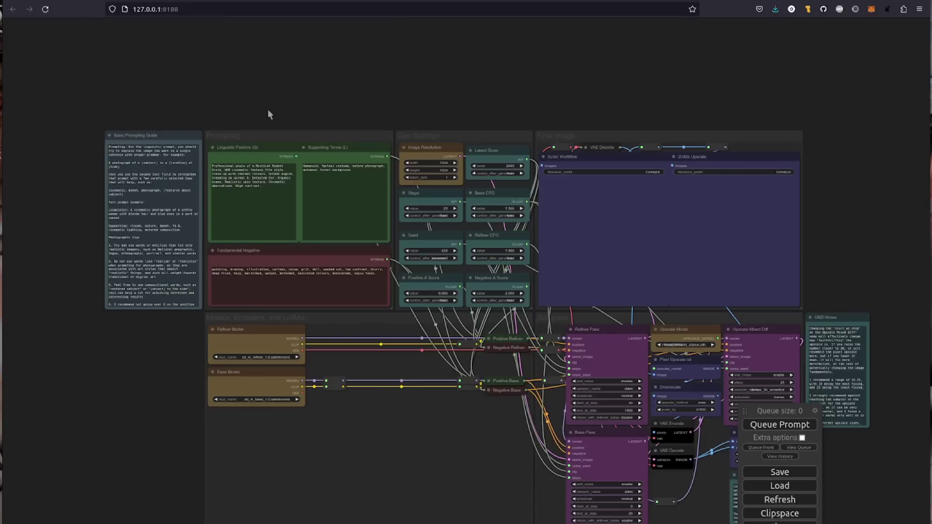
scroll(255, 137, "up", 10)
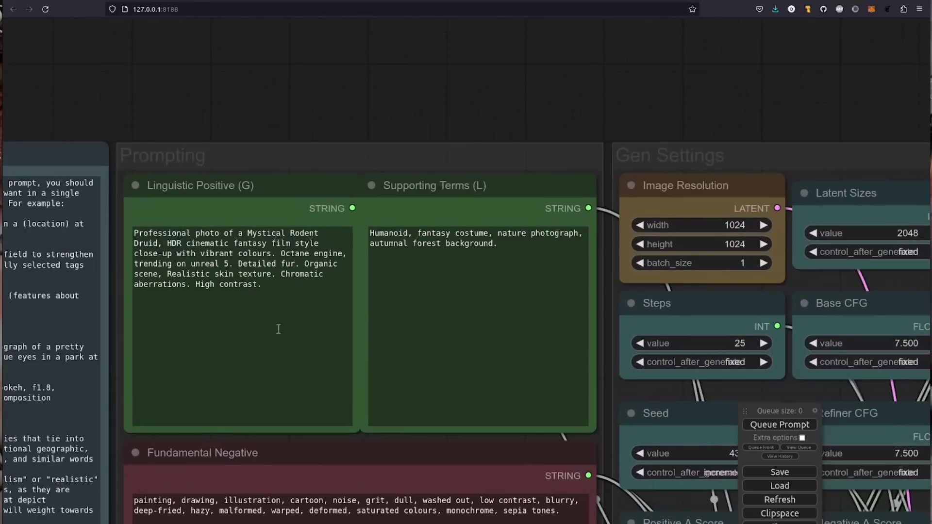
left_click_drag(508, 107, 674, 37)
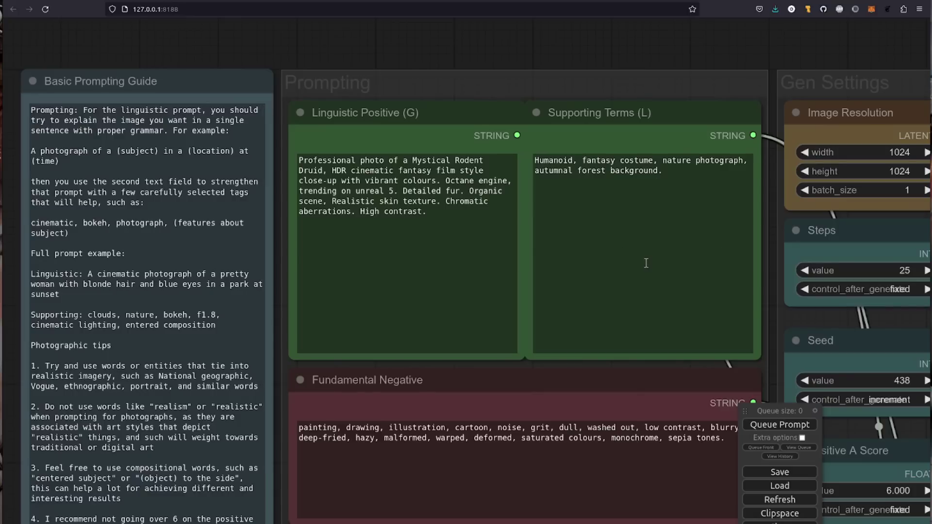
left_click_drag(741, 34, 213, 10)
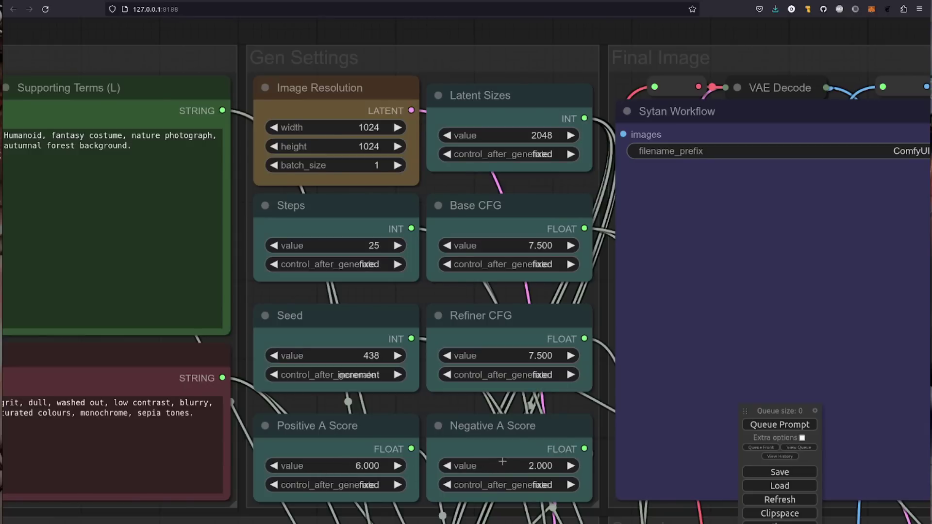
scroll(682, 31, "down", 5)
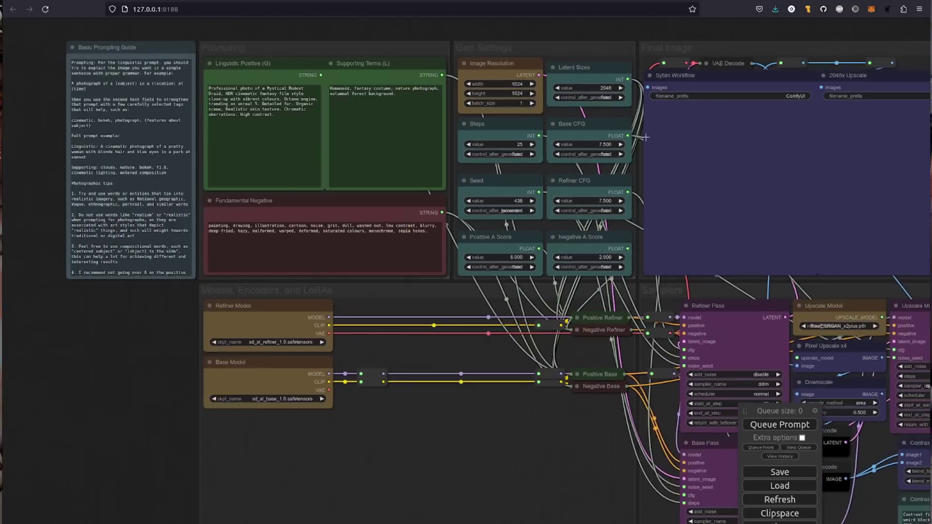
left_click_drag(566, 458, 289, 439)
scroll(539, 470, "up", 5)
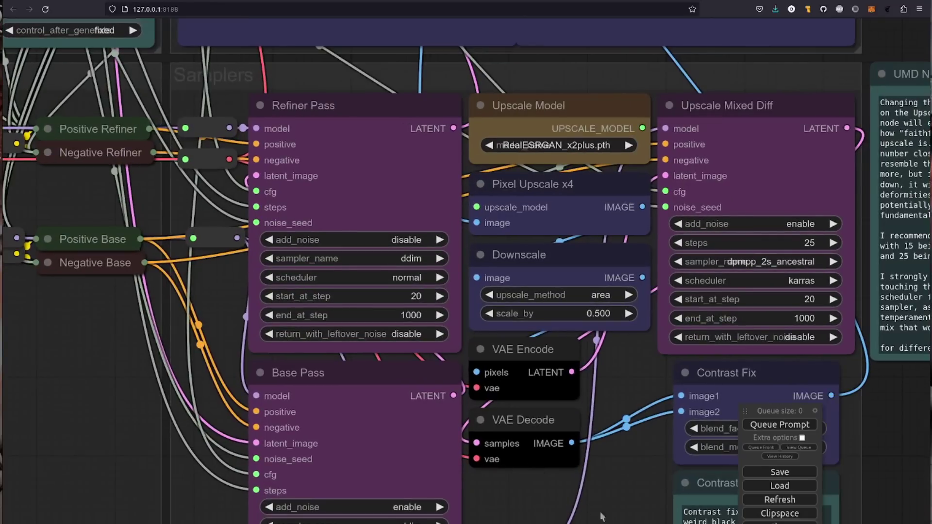
left_click_drag(602, 517, 505, 472)
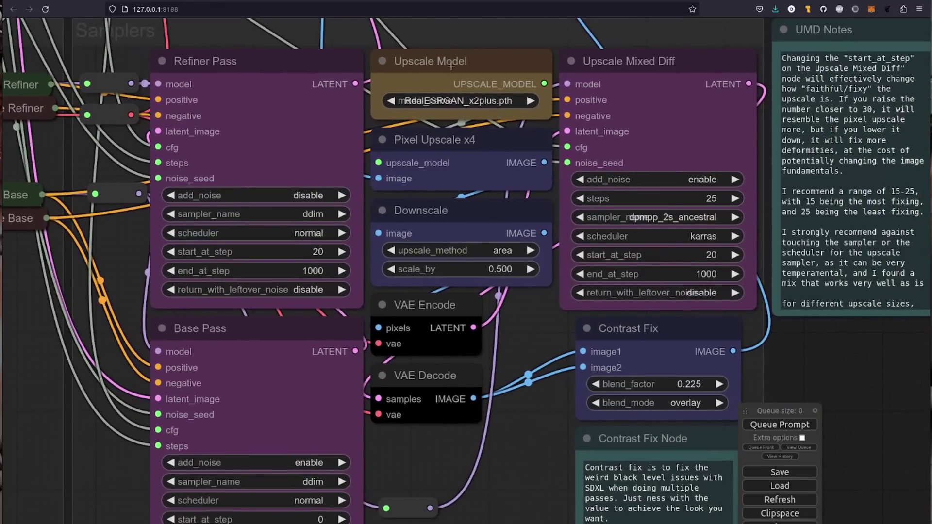
left_click(454, 99)
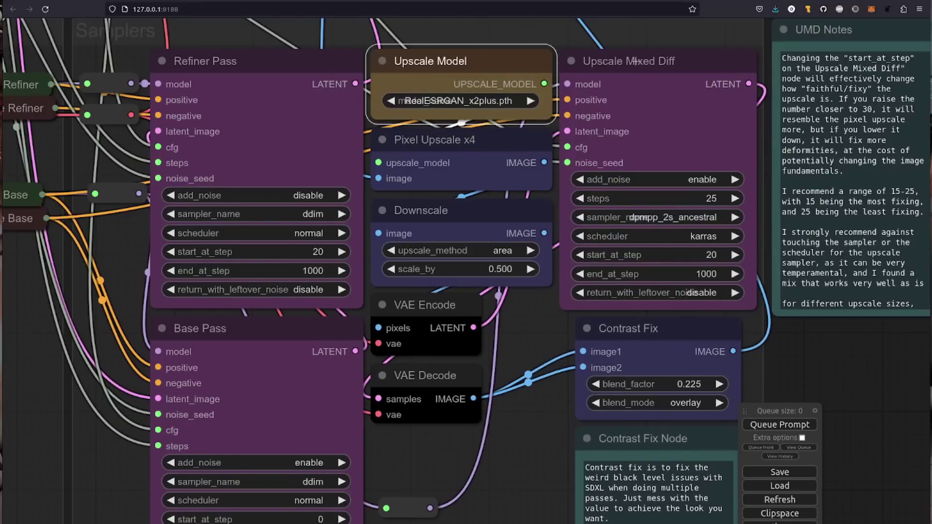
scroll(809, 346, "down", 5)
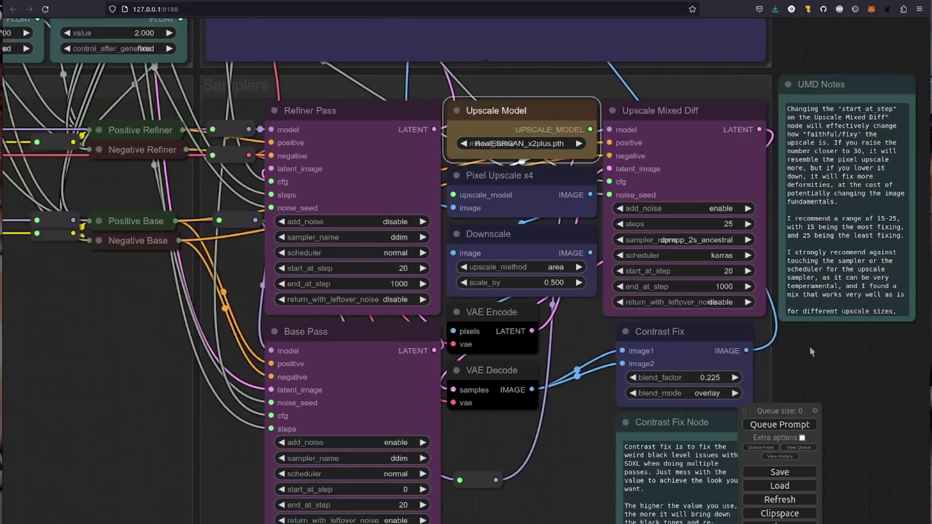
left_click_drag(838, 112, 911, 366)
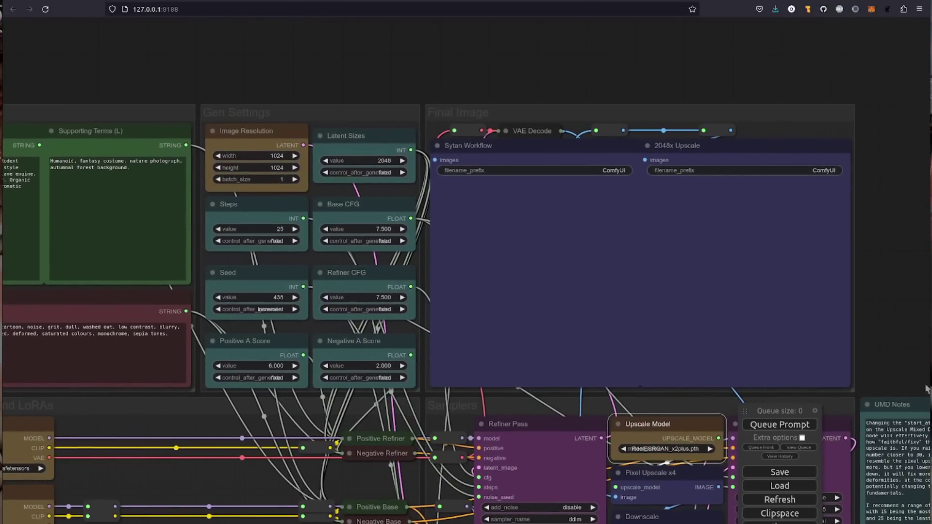
Generate the rodent druid image and view the Sytan Workflow and 2048x Upscale outputs side by side
left_click(780, 425)
scroll(545, 272, "up", 6)
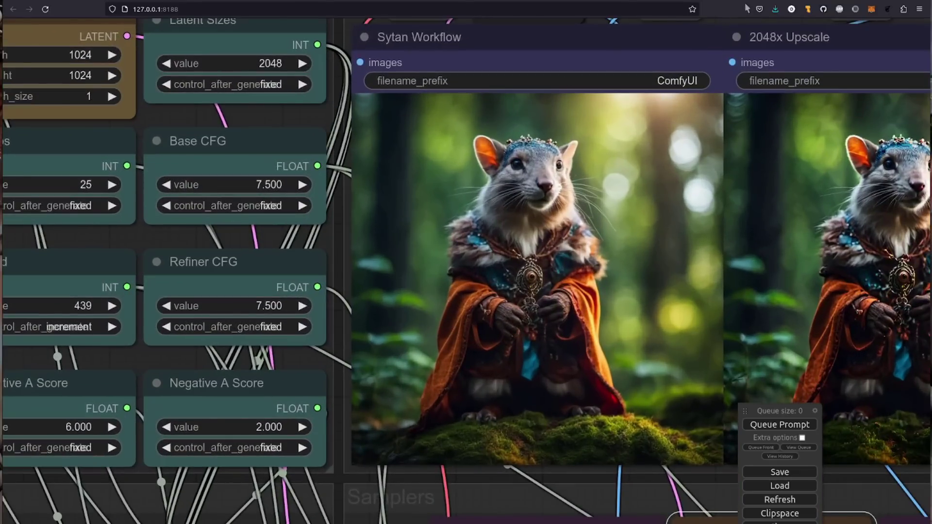
left_click_drag(740, 19, 633, 22)
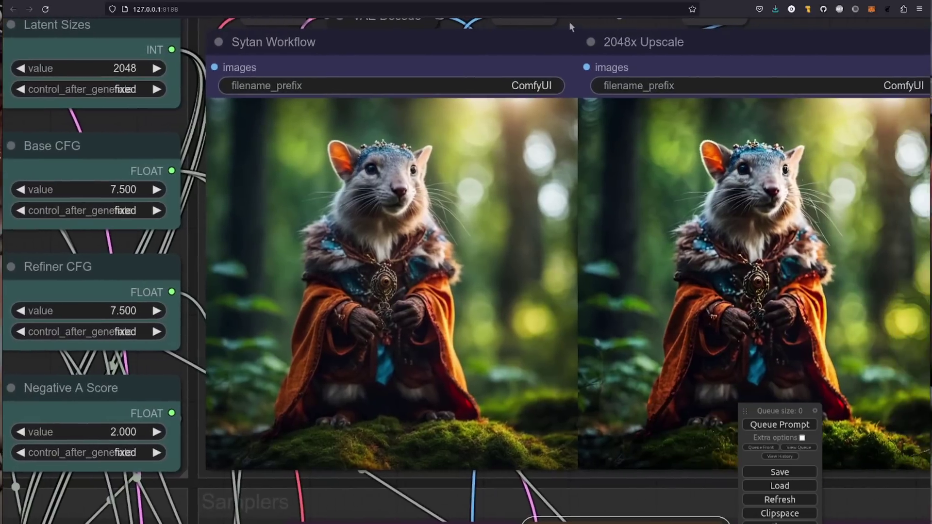
left_click_drag(569, 27, 499, 30)
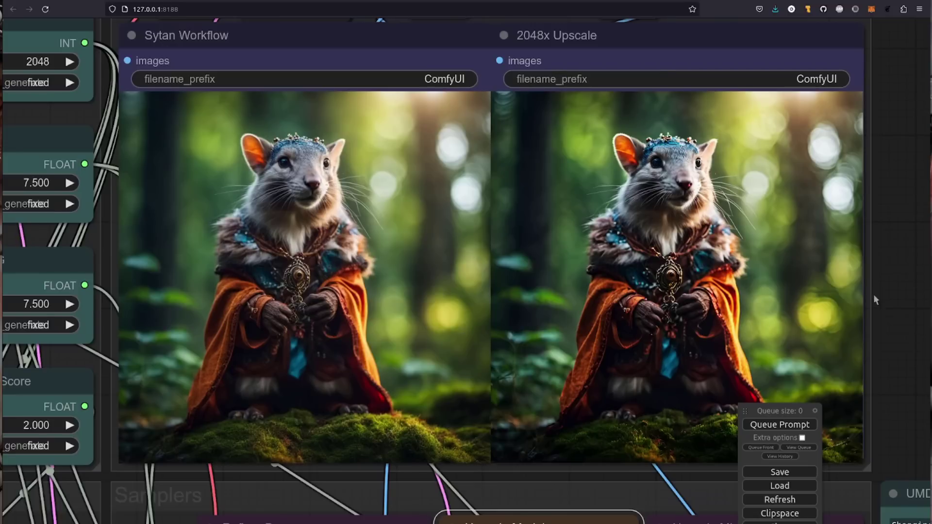
scroll(887, 297, "down", 8)
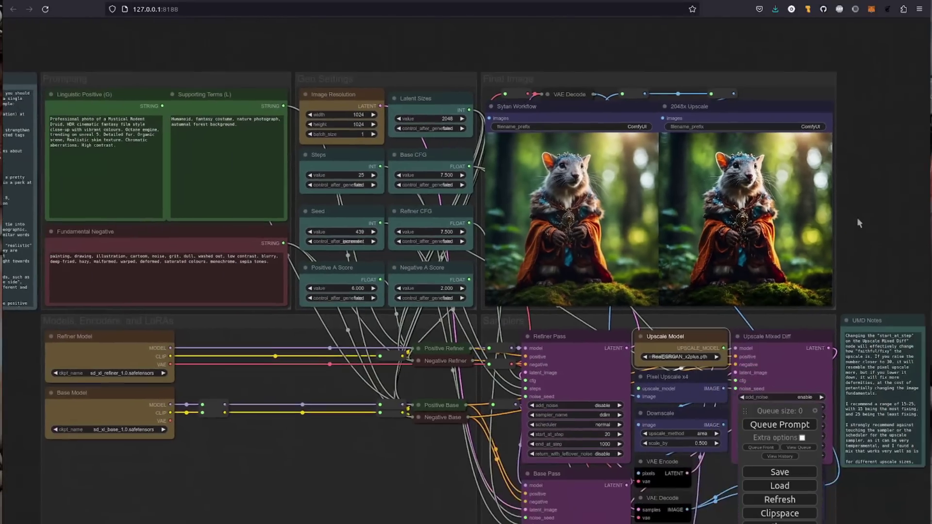
left_click_drag(857, 218, 841, 180)
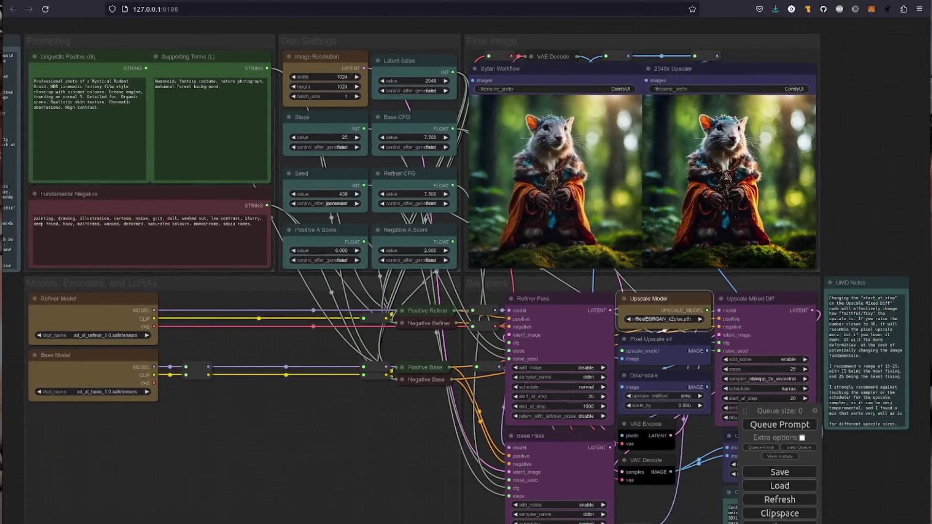
In Caja, browse ComfyUI's models/upscale_models to RealESRGAN_x2plus, x4plus and x4plus_anime_6B
key("super+e")
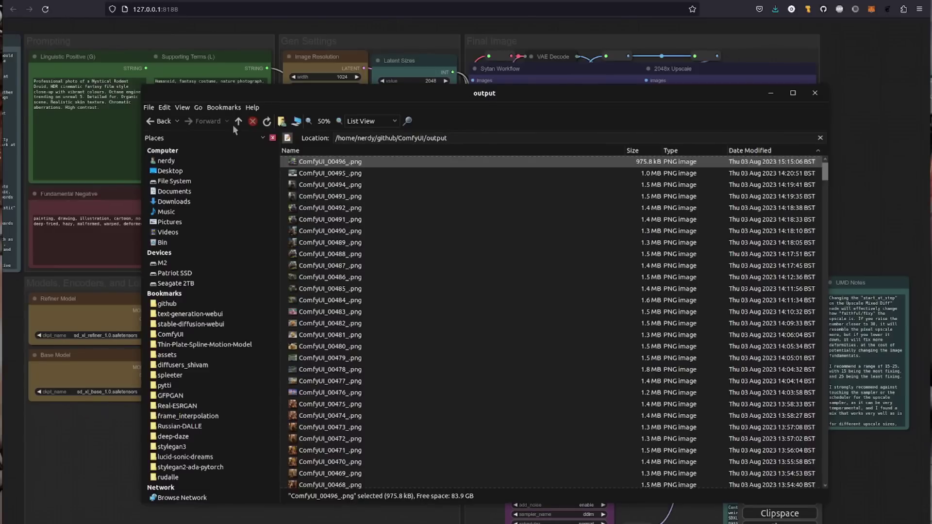
left_click(238, 121)
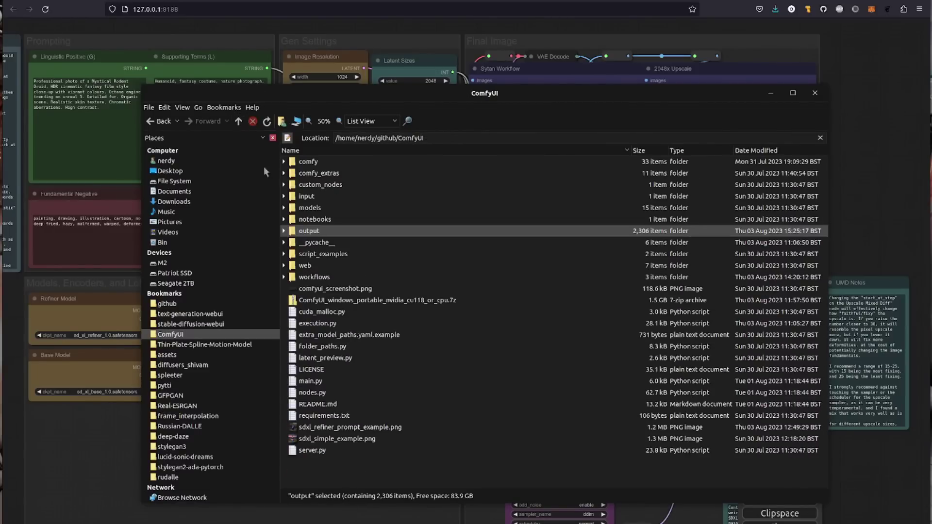
left_click(283, 208)
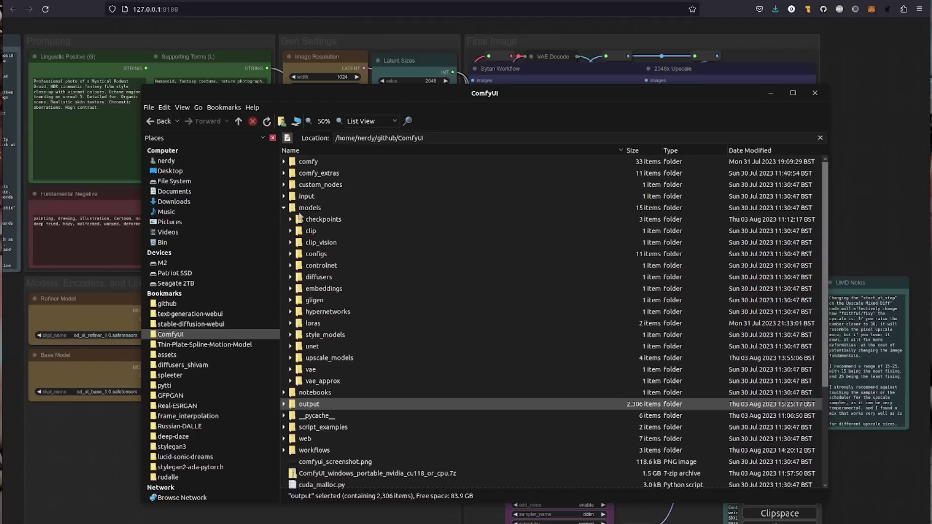
left_click(290, 358)
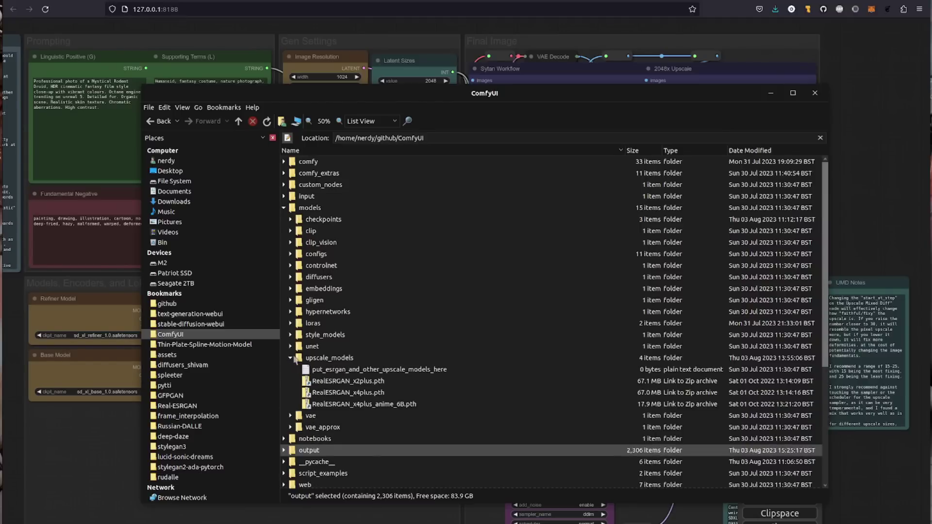
left_click(350, 383)
left_click(353, 394)
left_click(356, 405)
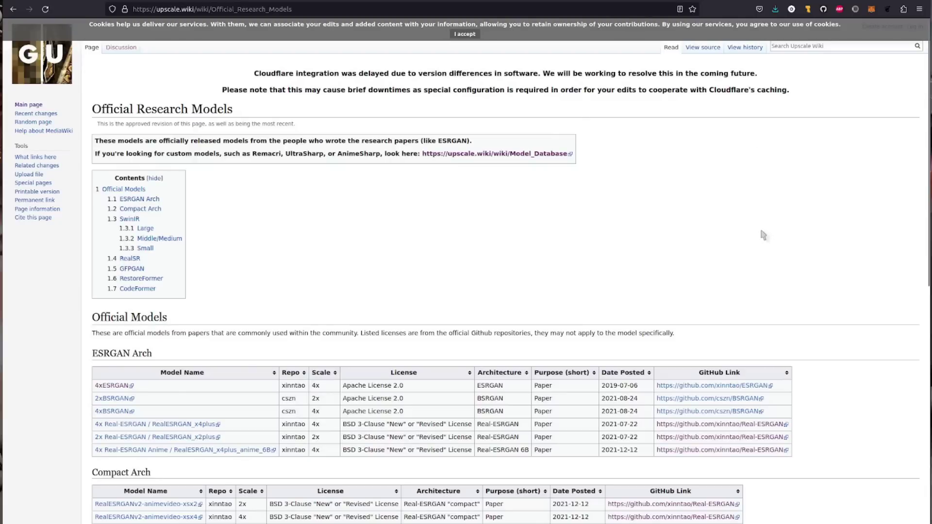
Scroll through the ESRGAN and Compact Arch model tables on the Upscale Wiki page
scroll(766, 237, "down", 3)
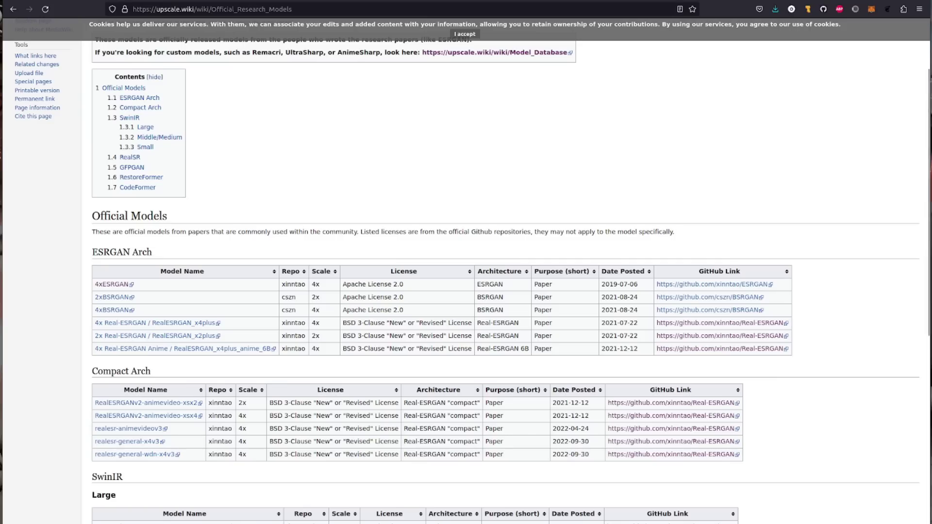